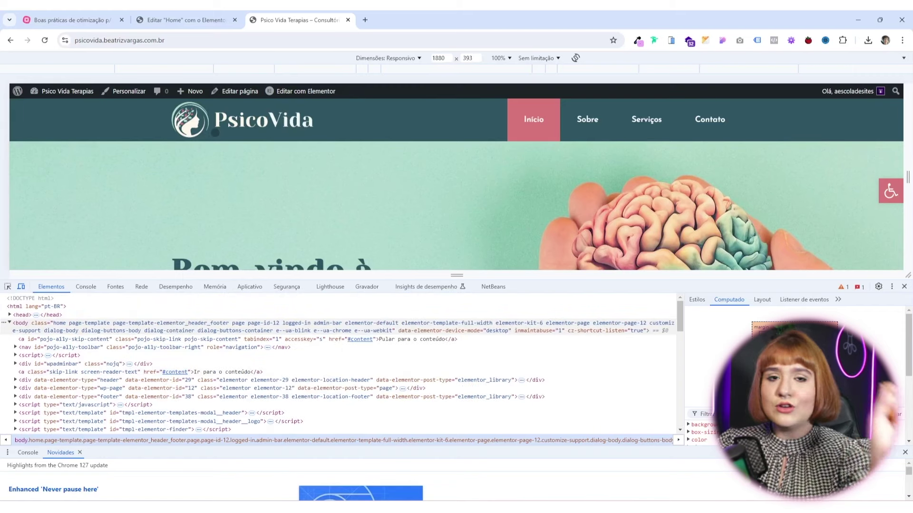
# Close the developer tools on the live page and return to the Elementor editor of the Home page
pyautogui.click(905, 287)
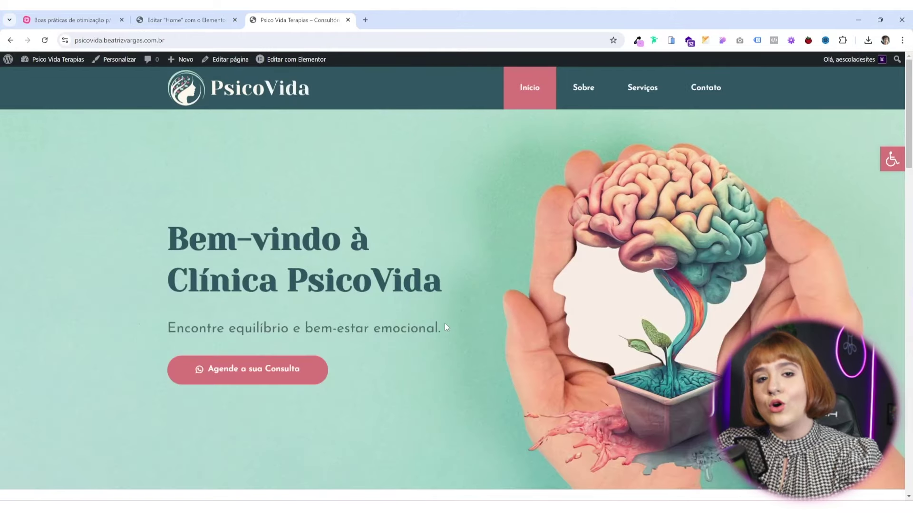
pyautogui.scroll(-5, 359, 398)
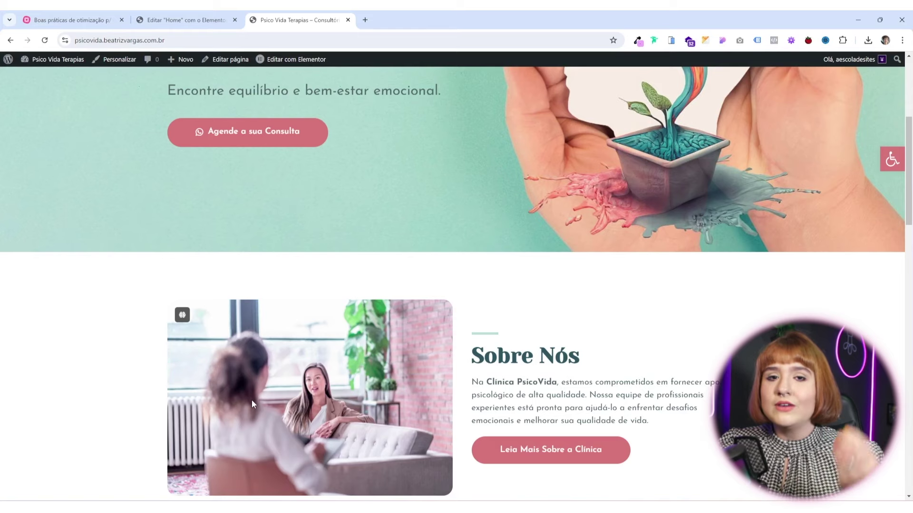
pyautogui.click(202, 19)
pyautogui.scroll(15, 331, 175)
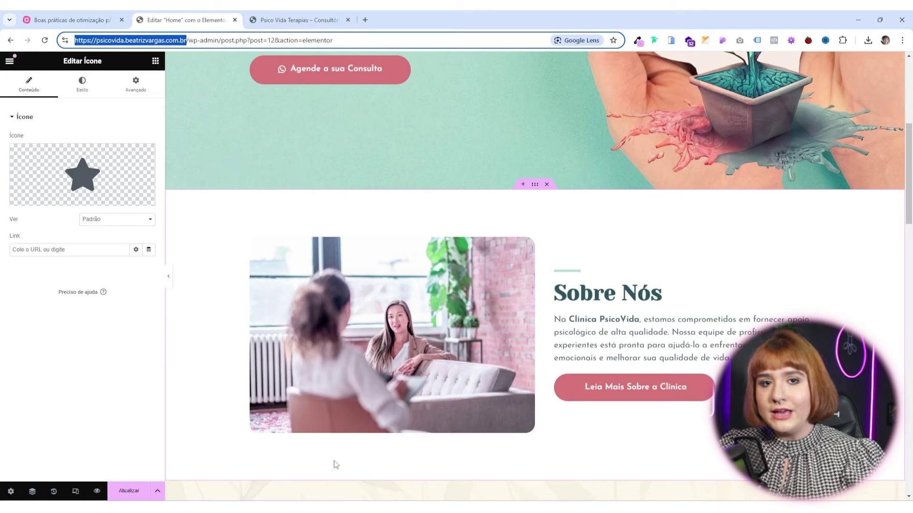
# Add a flexbox container with two equal columns at the end of the page, above the footer
pyautogui.scroll(-20, 336, 449)
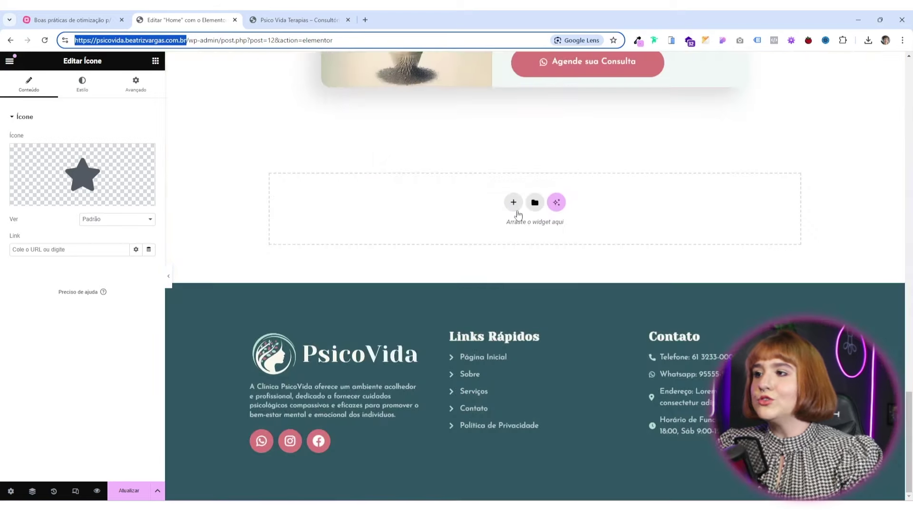
pyautogui.click(516, 209)
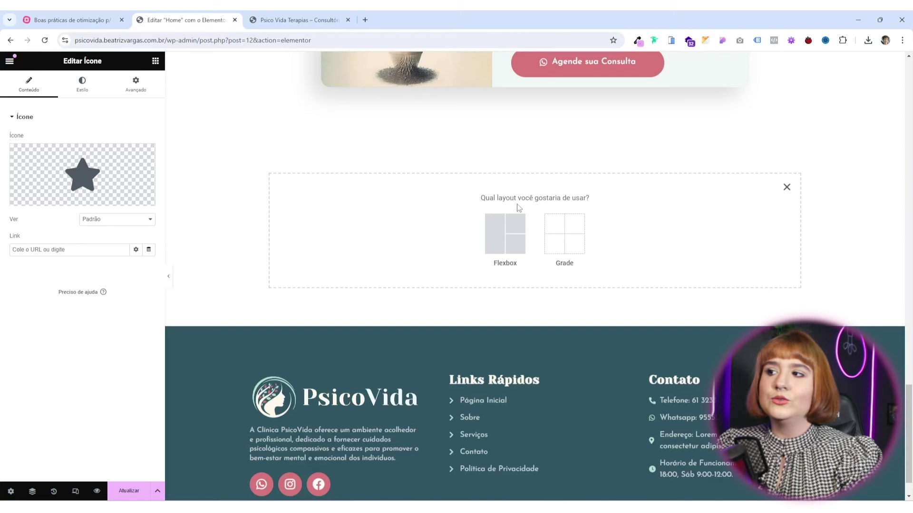
pyautogui.click(519, 243)
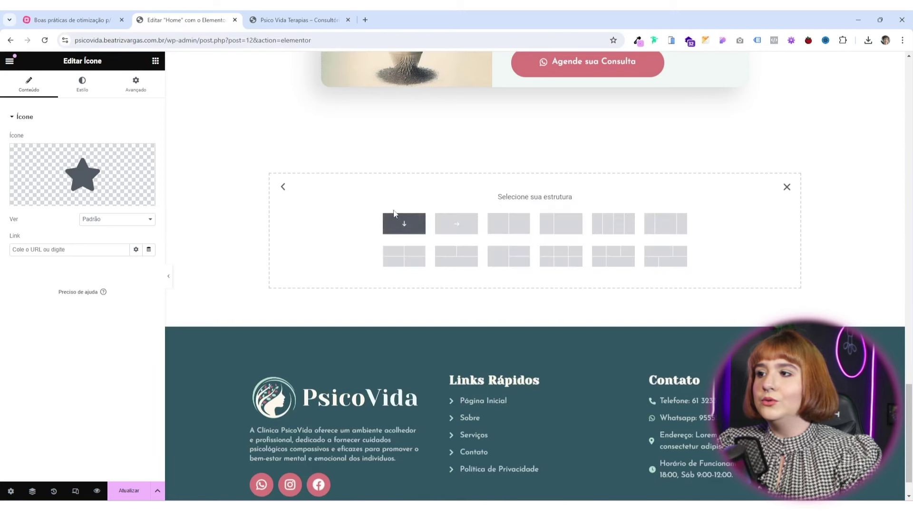
pyautogui.click(520, 230)
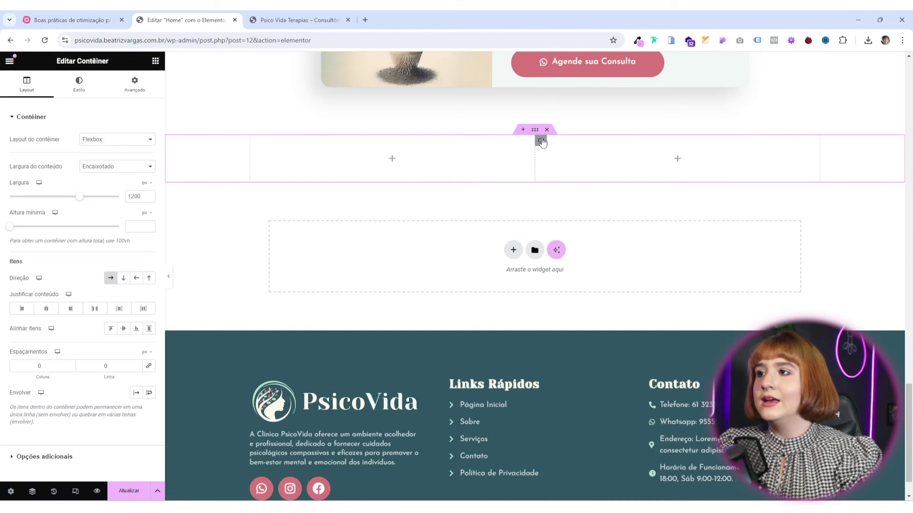
# Unlink the new container's padding values and set its upper and lower padding to 100 px
pyautogui.click(135, 85)
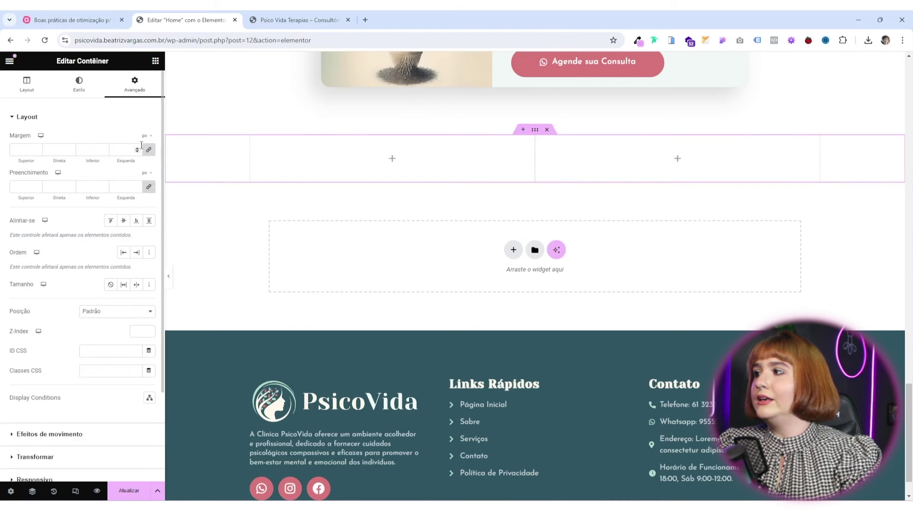
pyautogui.click(150, 189)
pyautogui.click(22, 187)
pyautogui.write('100')
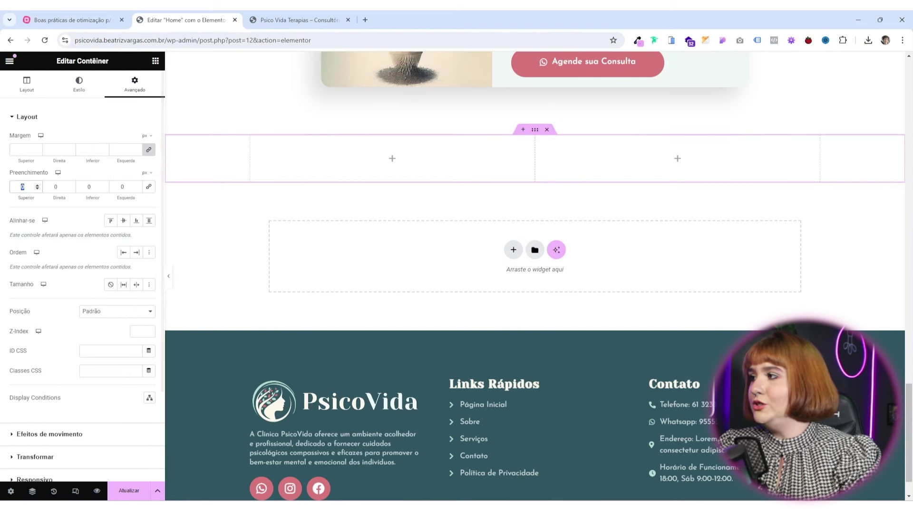
pyautogui.press('Tab')
pyautogui.press('Tab')
pyautogui.write('100')
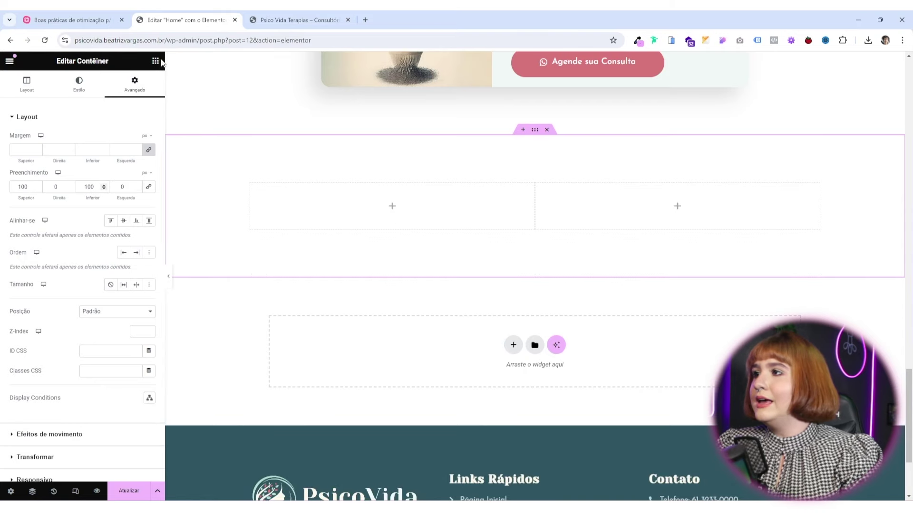
# Copy the image from the Sobre Nós section into the first column of the new container
pyautogui.scroll(10, 318, 242)
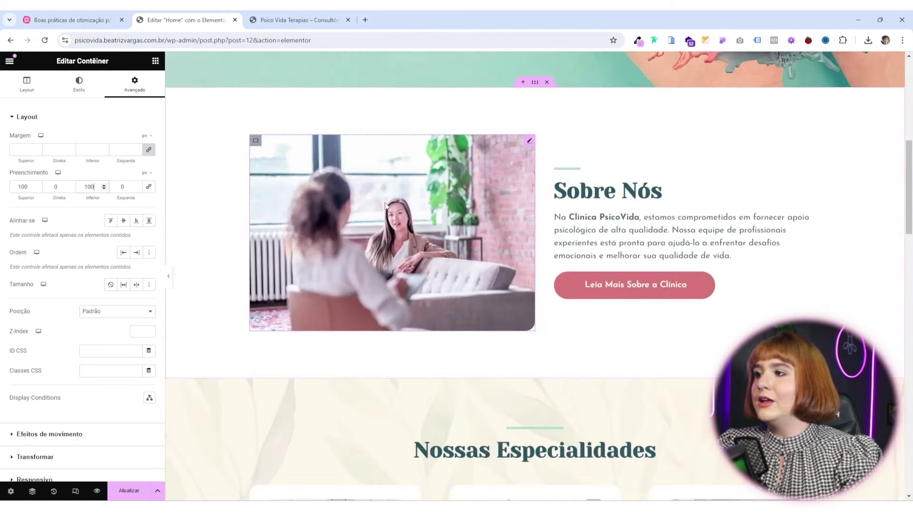
pyautogui.rightClick(386, 204)
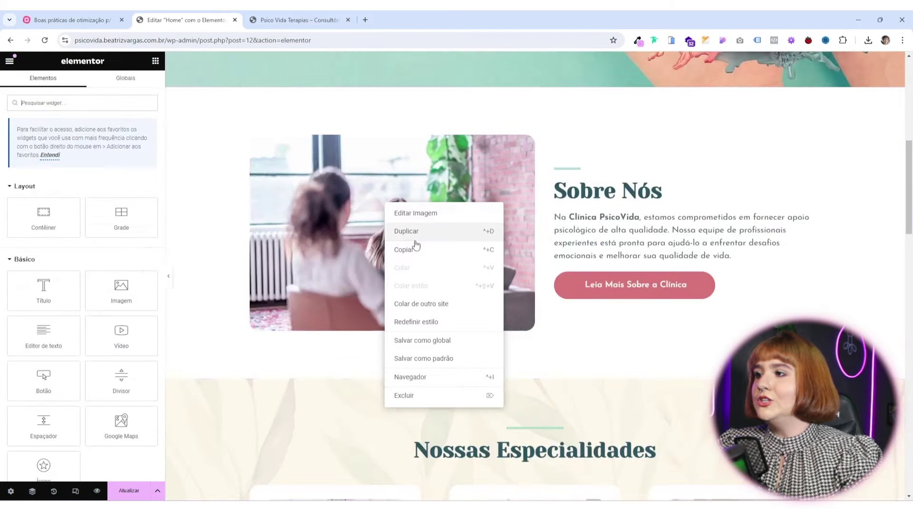
pyautogui.click(416, 249)
pyautogui.scroll(-12, 385, 118)
pyautogui.scroll(3, 303, 328)
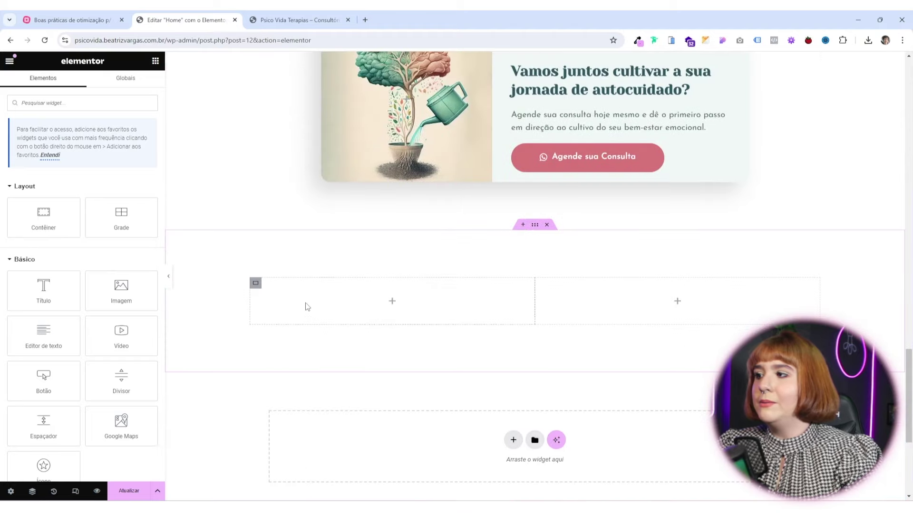
pyautogui.rightClick(307, 306)
pyautogui.click(323, 344)
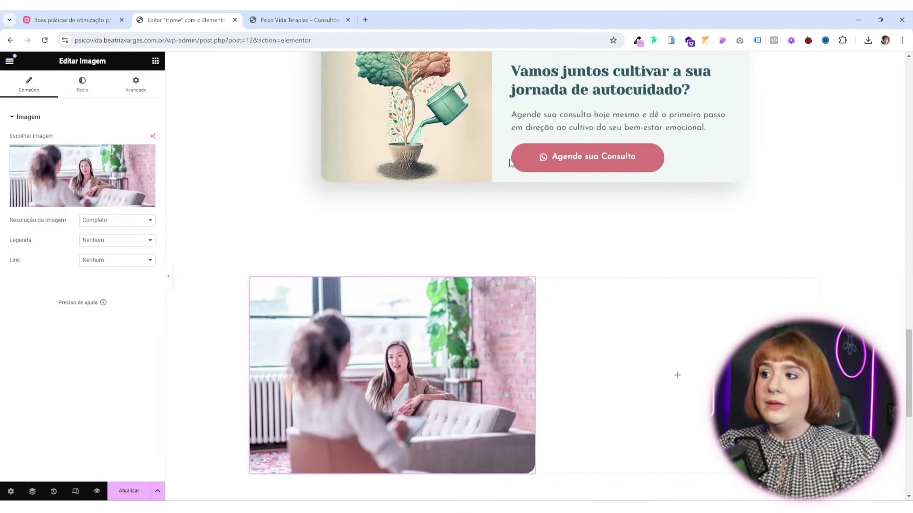
# Copy the divider, heading, text and button of the Sobre Nós section together into the new container's empty second column
pyautogui.scroll(15, 625, 230)
pyautogui.scroll(2, 585, 183)
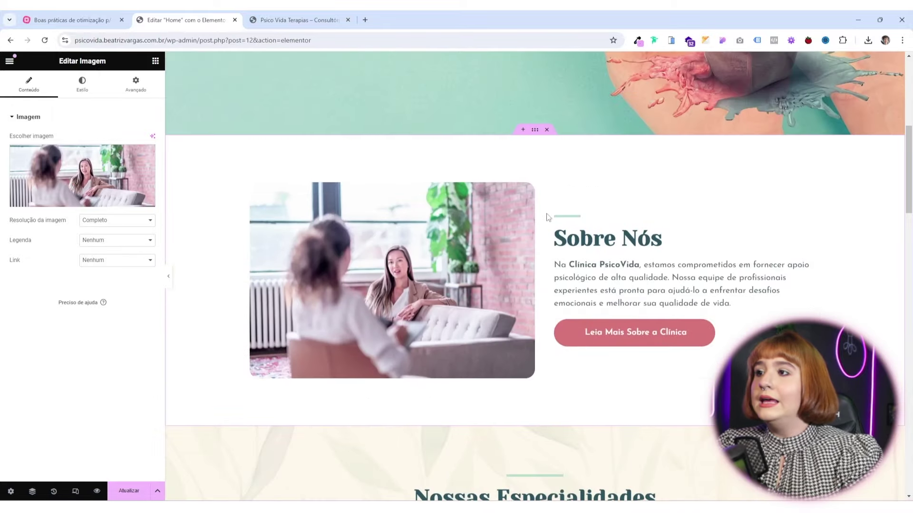
pyautogui.click(655, 220)
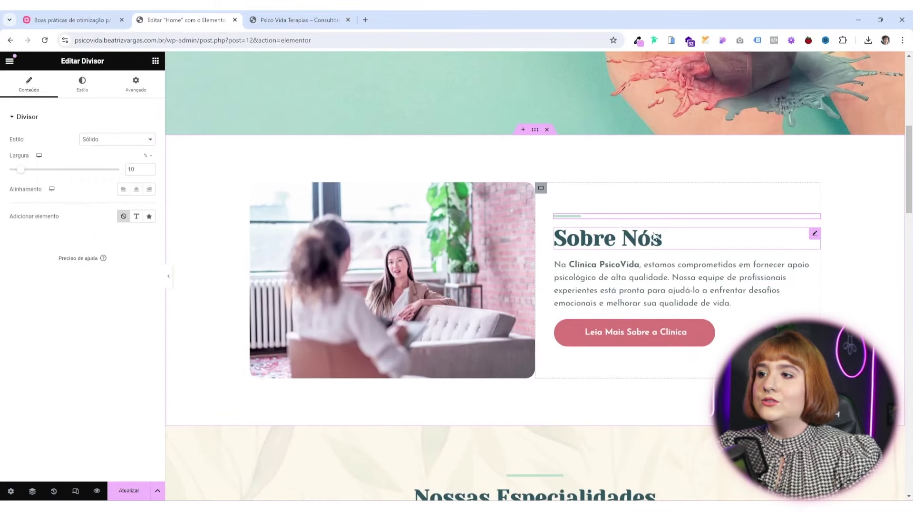
pyautogui.click(654, 237)
pyautogui.click(639, 274)
pyautogui.keyDown('ctrl'); pyautogui.click(631, 334); pyautogui.keyUp('ctrl')
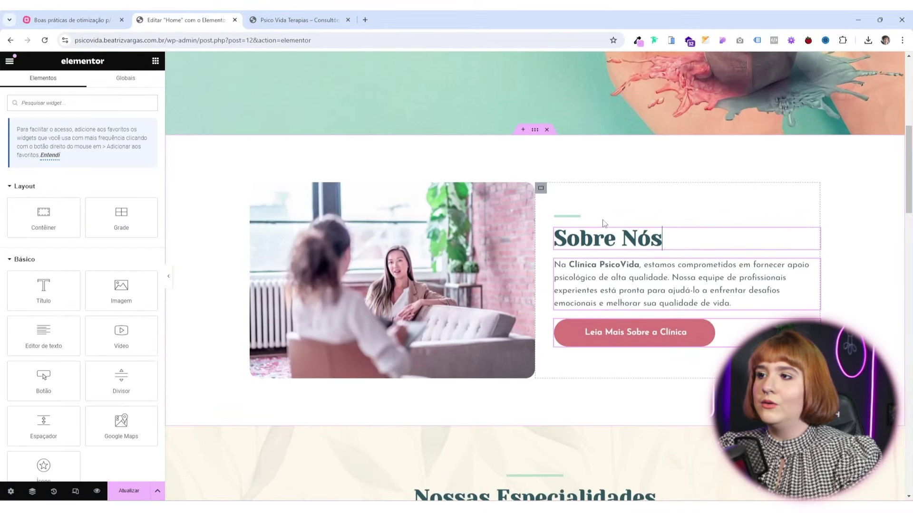
pyautogui.rightClick(605, 219)
pyautogui.click(631, 265)
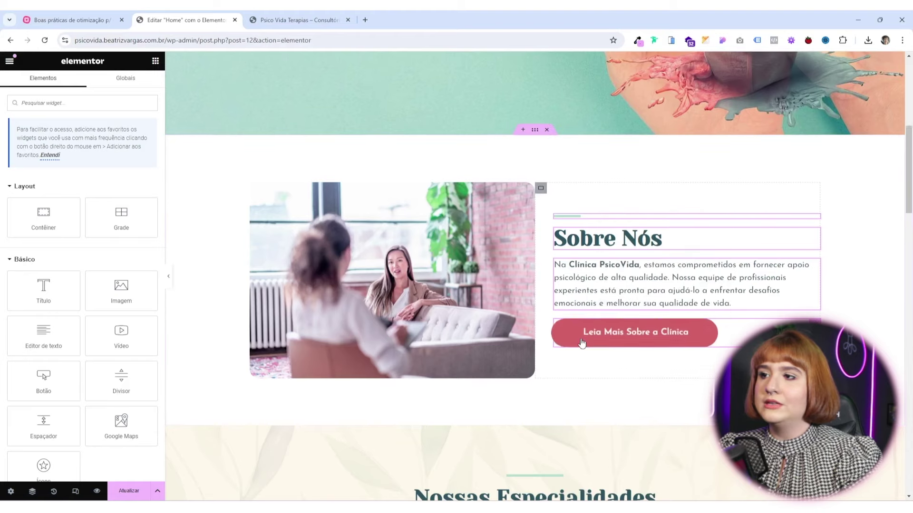
pyautogui.scroll(-10, 537, 187)
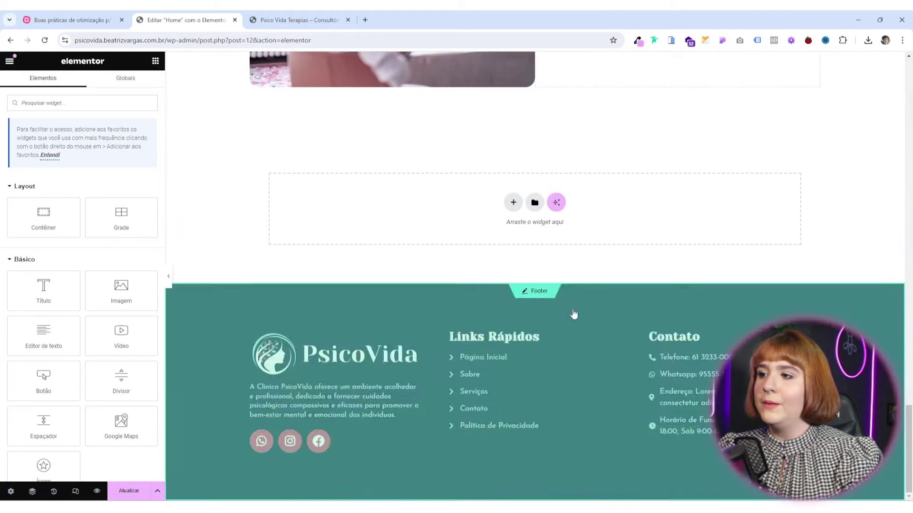
pyautogui.scroll(10, 589, 275)
pyautogui.rightClick(591, 202)
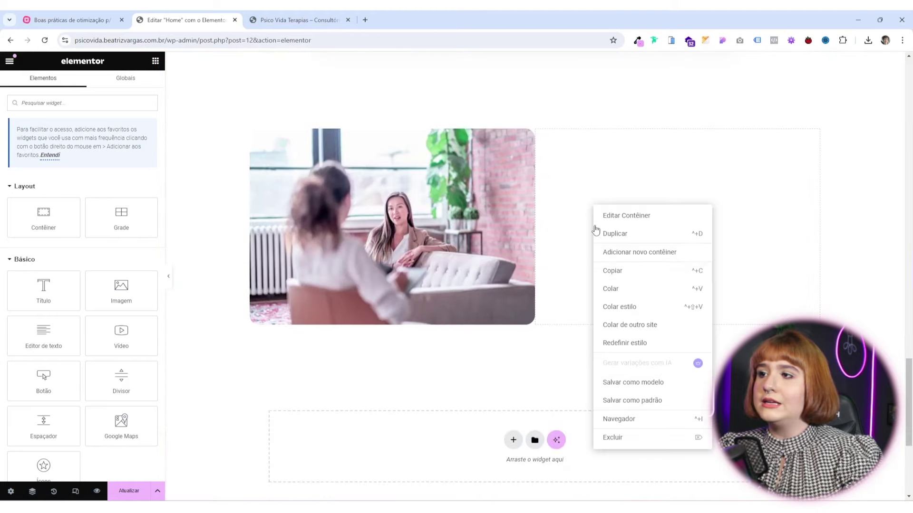
pyautogui.click(613, 287)
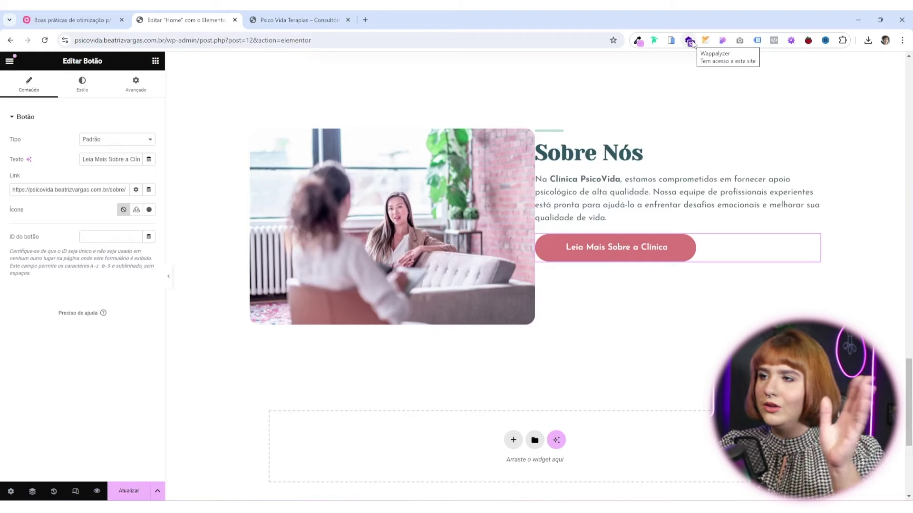
# Set the background color of the new two-column parent container to #E9E9E9
pyautogui.scroll(4, 664, 137)
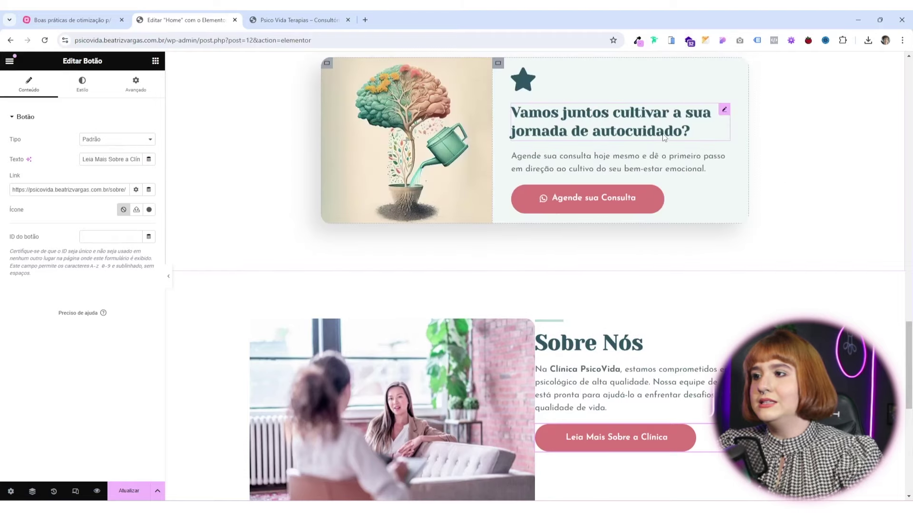
pyautogui.scroll(-5, 603, 230)
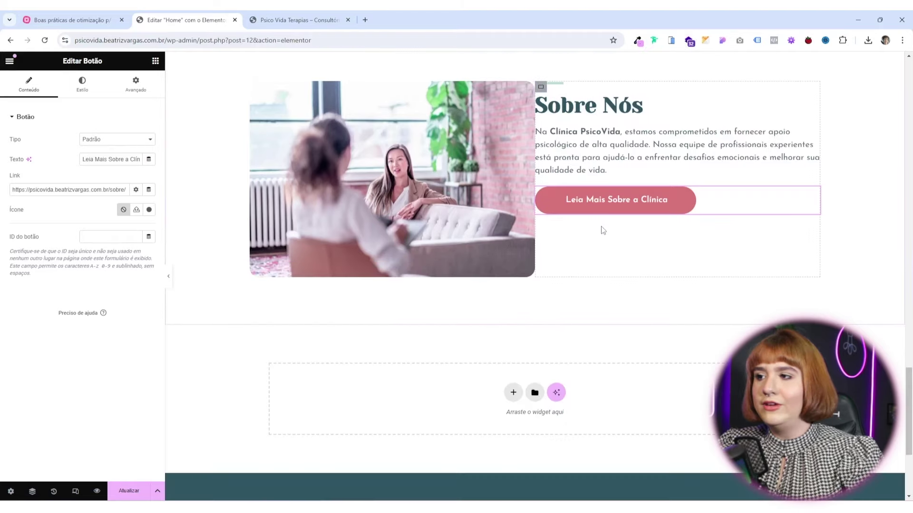
pyautogui.rightClick(573, 248)
pyautogui.scroll(1, 529, 191)
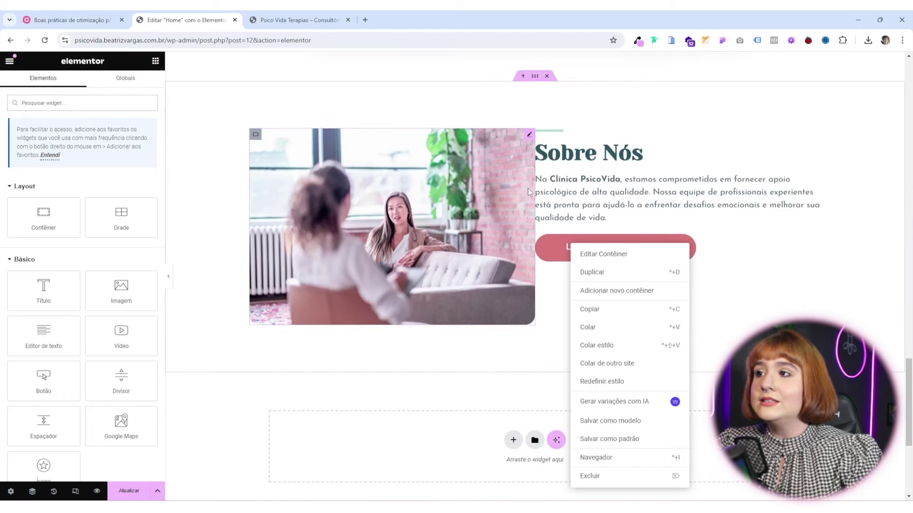
pyautogui.click(420, 84)
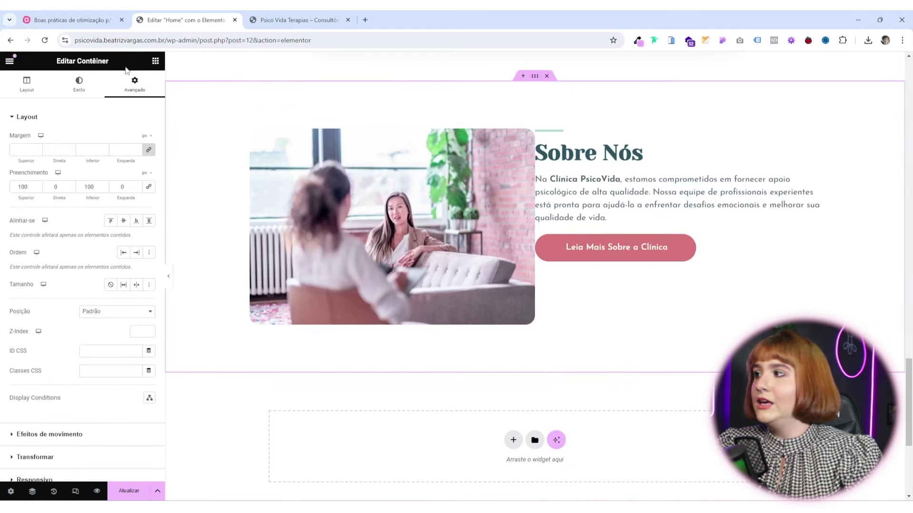
pyautogui.click(79, 85)
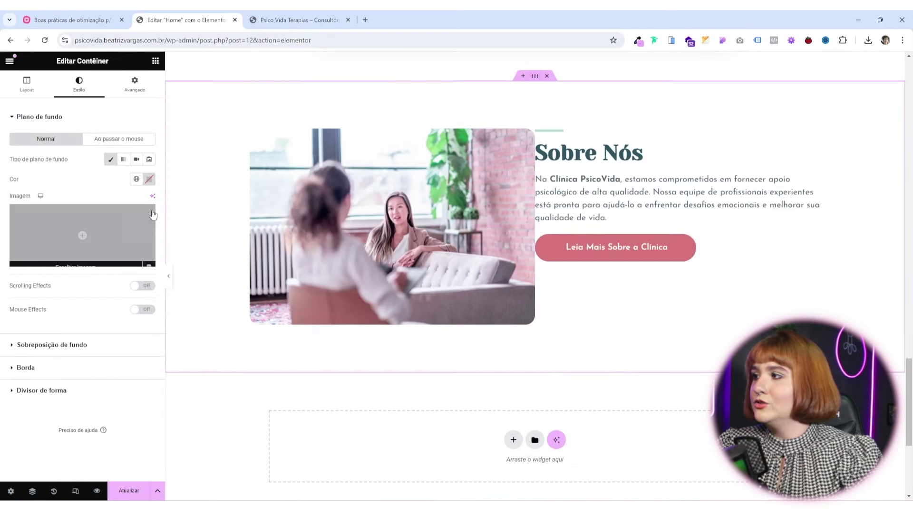
pyautogui.click(149, 179)
pyautogui.write('#E9E9E9')
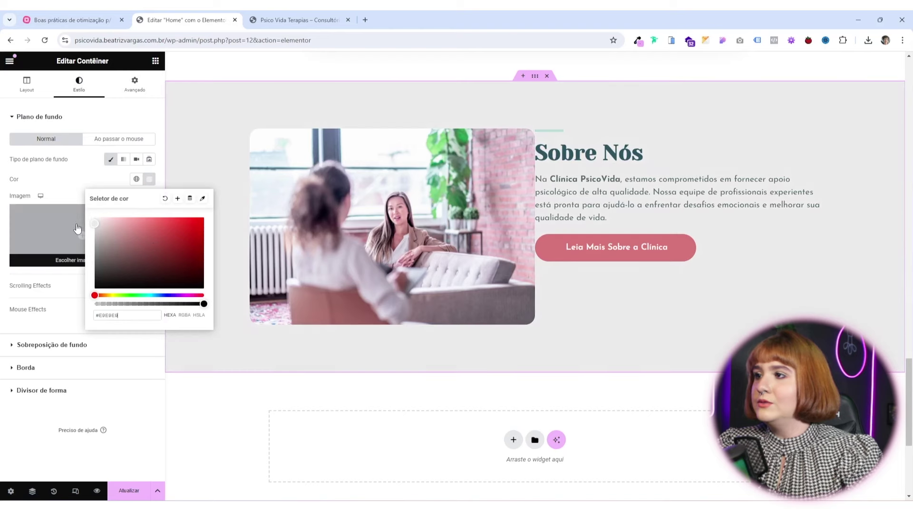
pyautogui.click(690, 369)
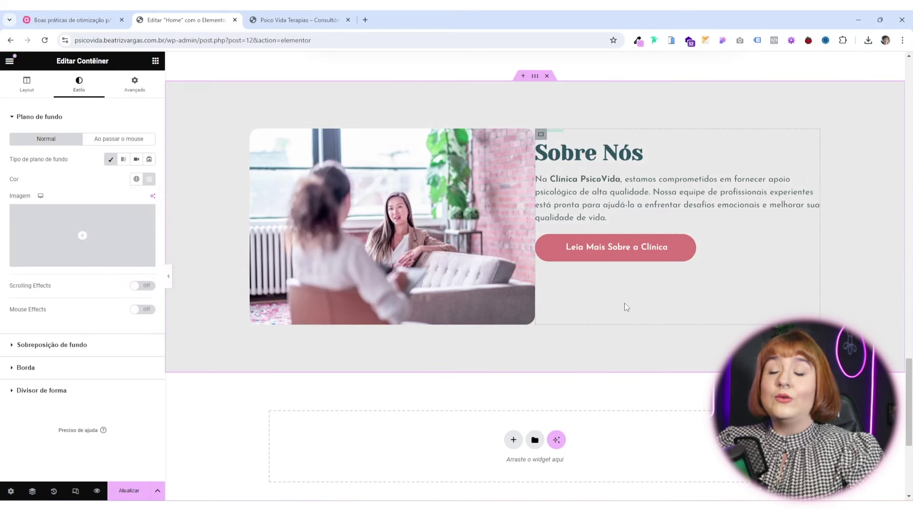
# Open the page's Navigador structure and collapse the other containers so the new section's parent container is easy to find
pyautogui.rightClick(583, 303)
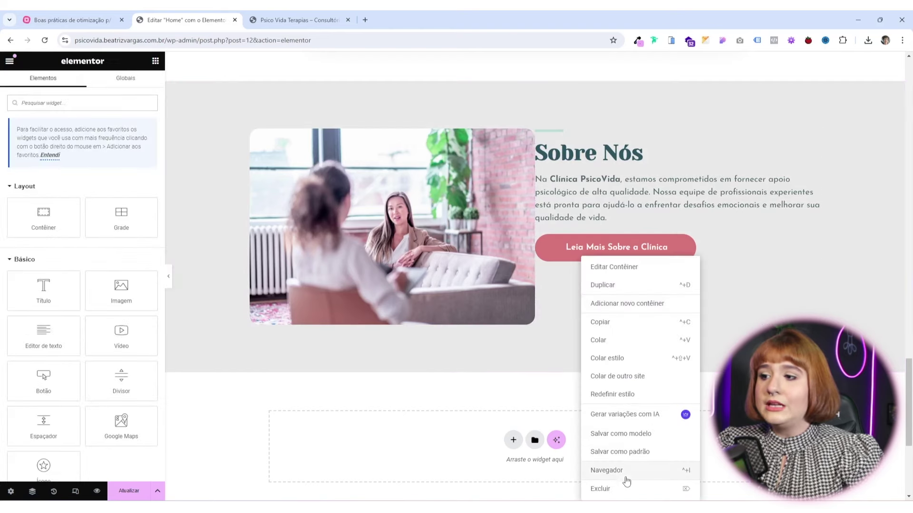
pyautogui.click(606, 470)
pyautogui.scroll(-4, 835, 199)
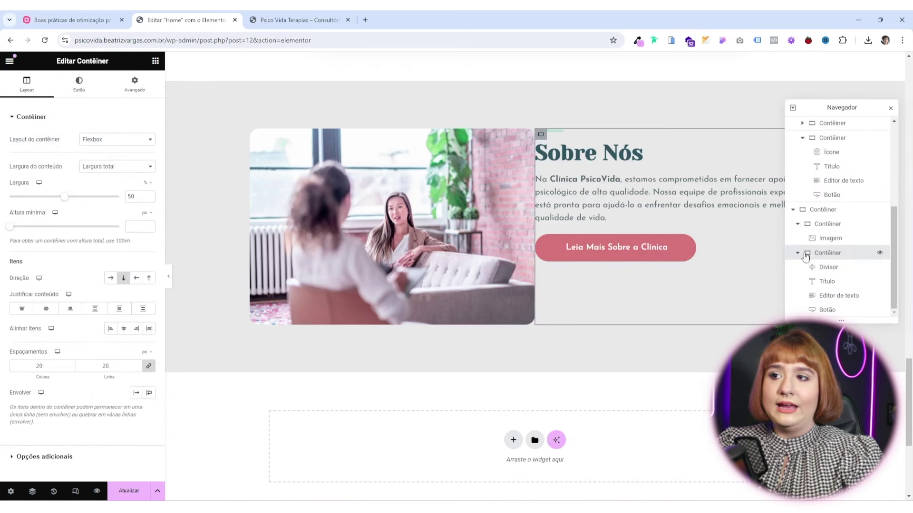
pyautogui.click(535, 76)
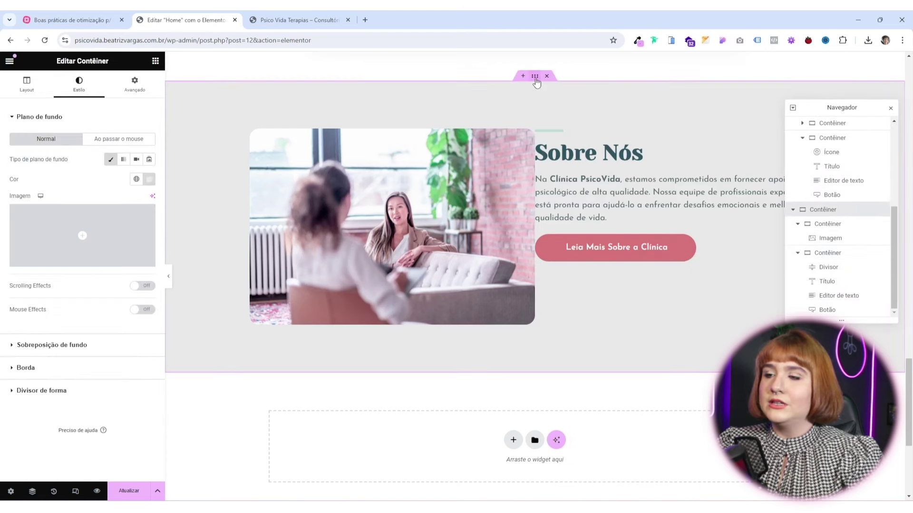
pyautogui.click(798, 253)
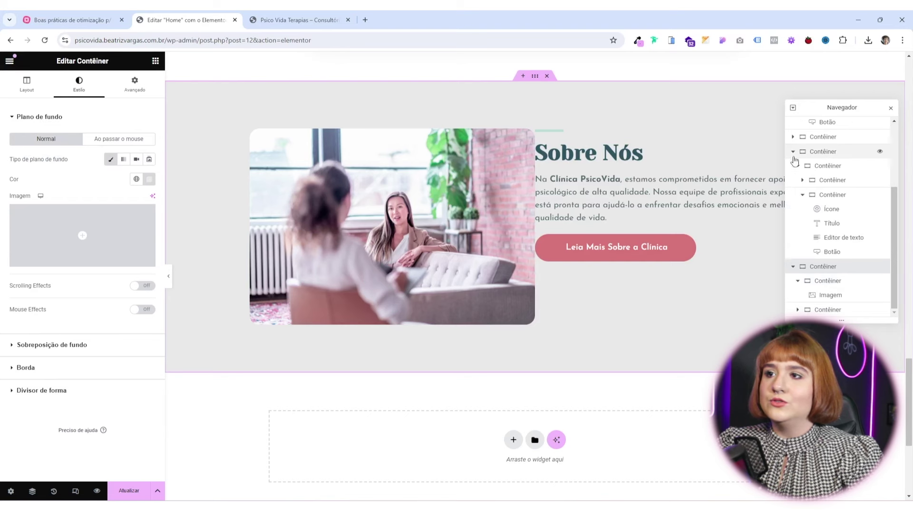
pyautogui.scroll(-1, 800, 190)
pyautogui.click(796, 229)
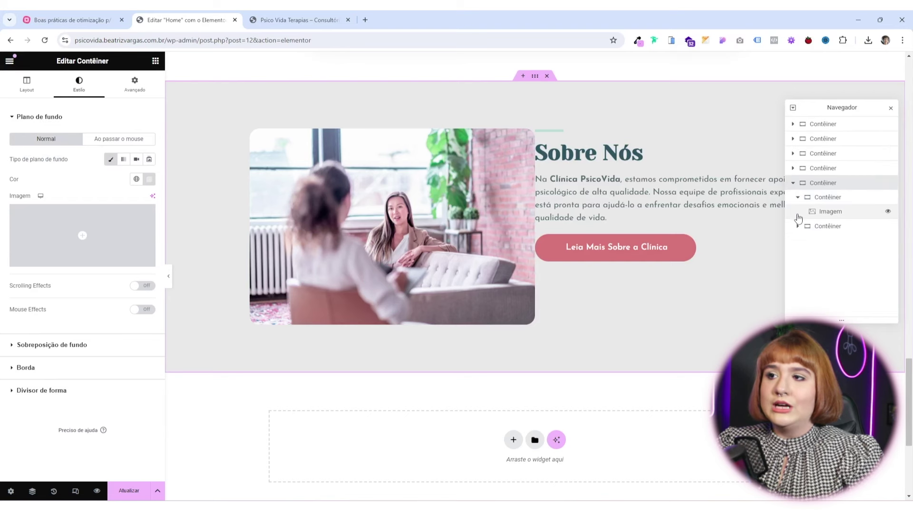
# Rename the new section's parent container in the structure list to "esse aqui"
pyautogui.doubleClick(833, 182)
pyautogui.write('e')
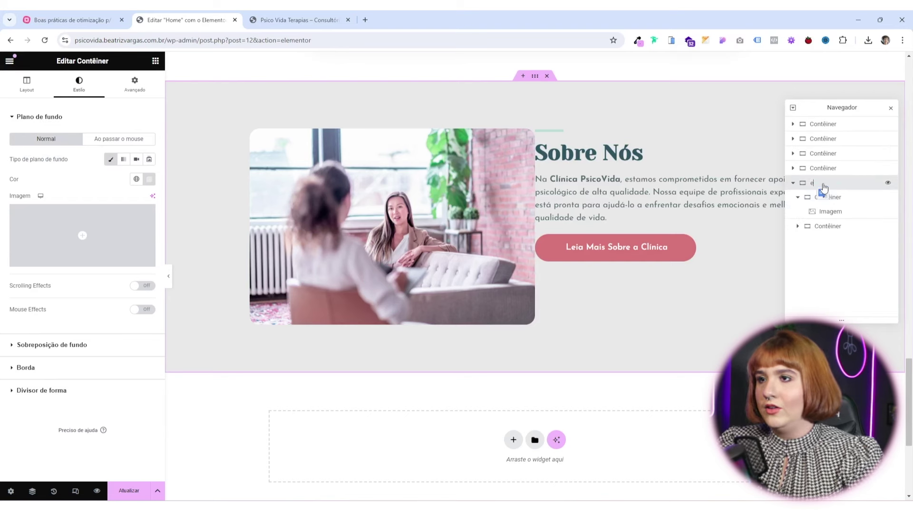
pyautogui.write('sse aqui')
pyautogui.press('Return')
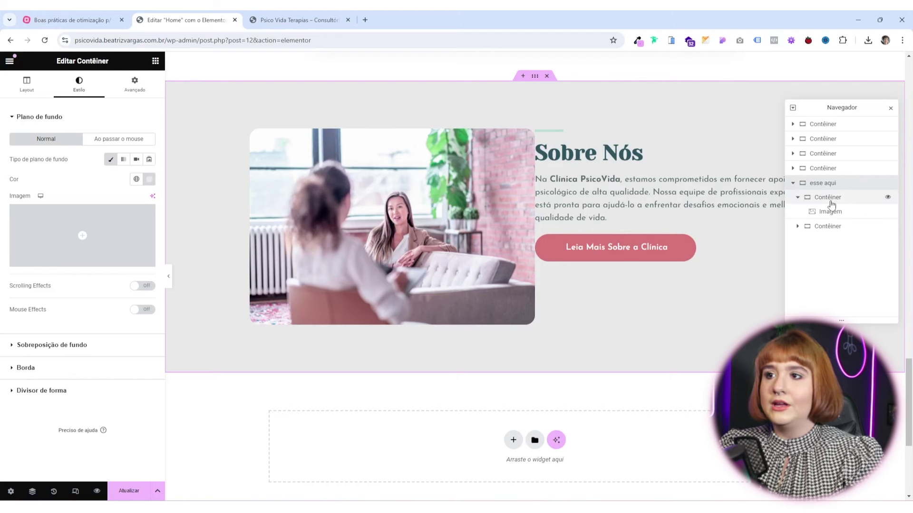
# Examine the contents of both inner containers of "esse aqui" in the structure list
pyautogui.click(856, 202)
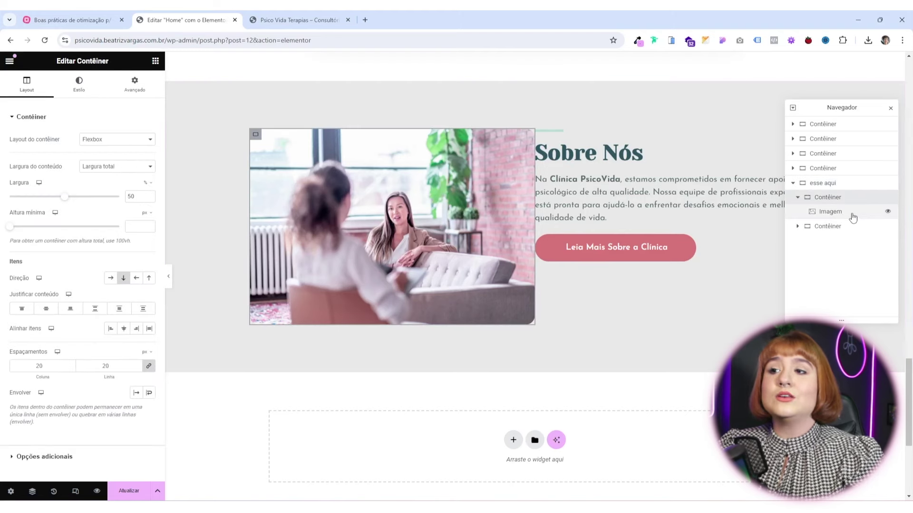
pyautogui.click(797, 226)
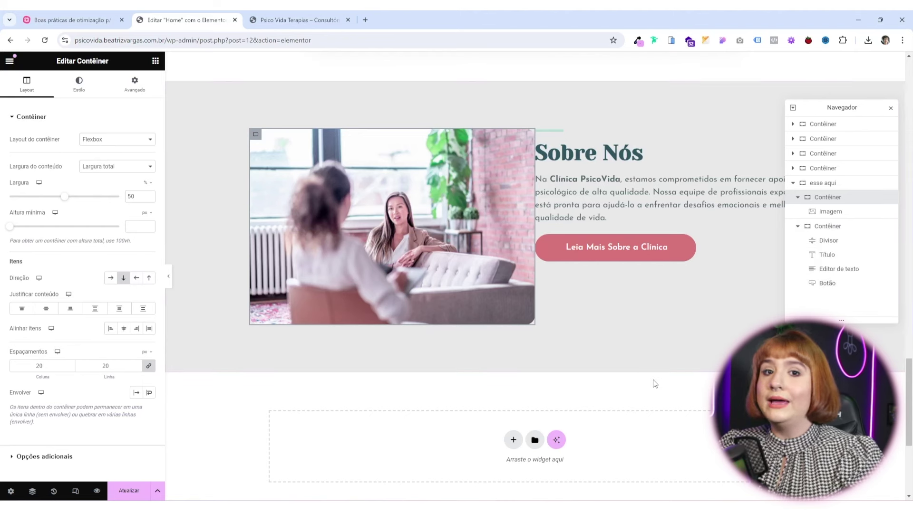
# Add a single Flexbox container with row direction below the gray Sobre Nós section
pyautogui.click(520, 443)
pyautogui.scroll(-5, 520, 444)
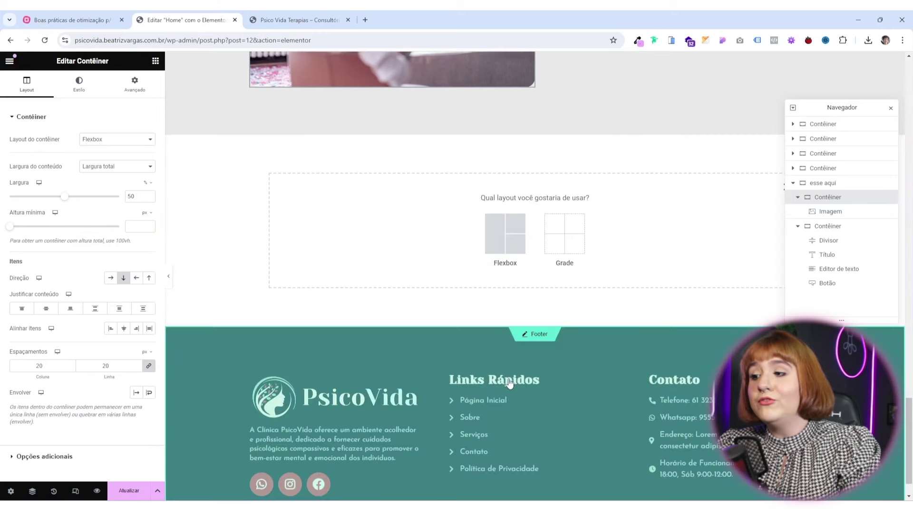
pyautogui.click(522, 248)
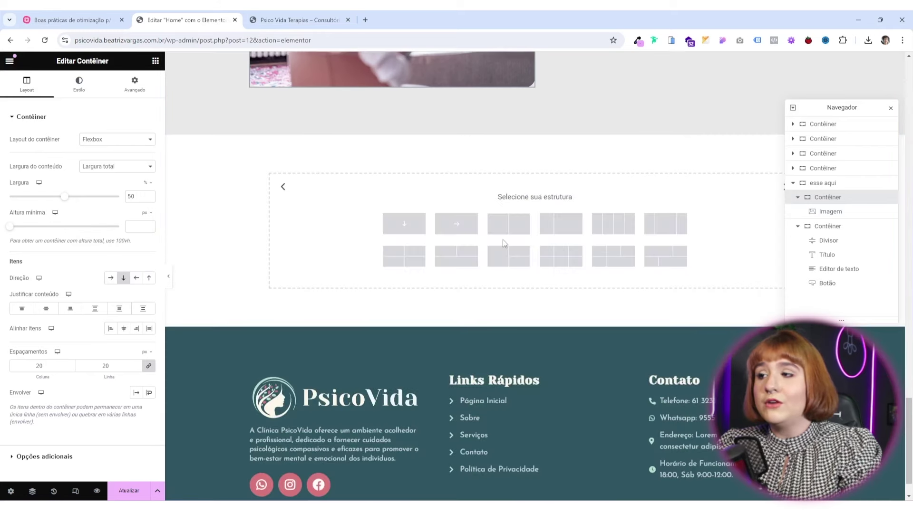
pyautogui.click(462, 229)
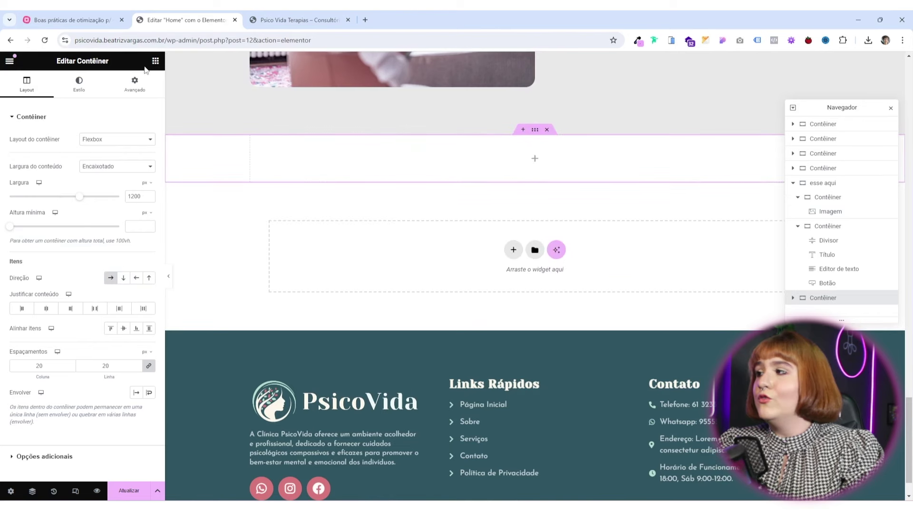
# Set the new container's upper (Superior) and lower (Inferior) padding to 100 px each
pyautogui.click(134, 84)
pyautogui.click(24, 186)
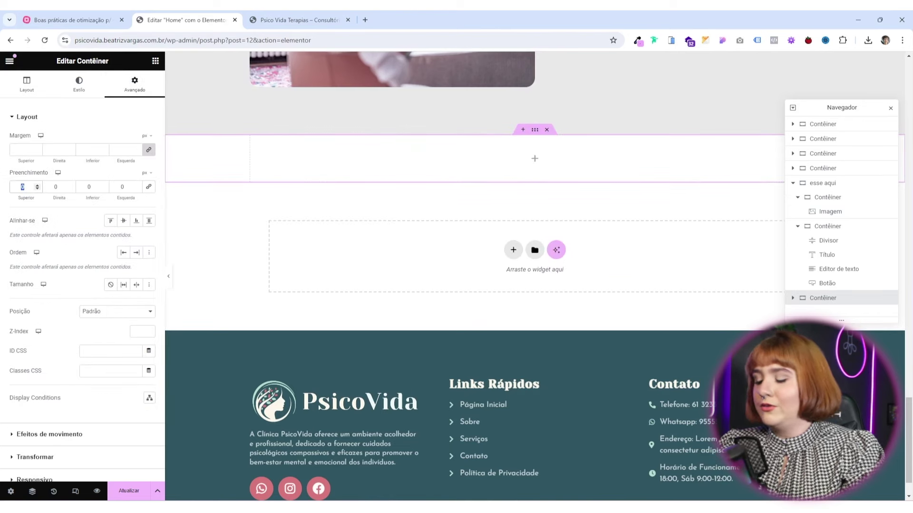
pyautogui.write('100')
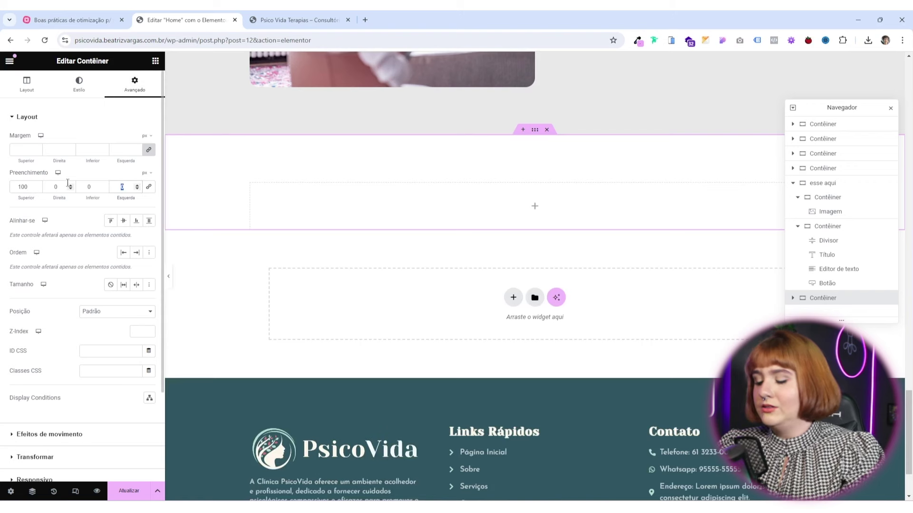
pyautogui.click(89, 187)
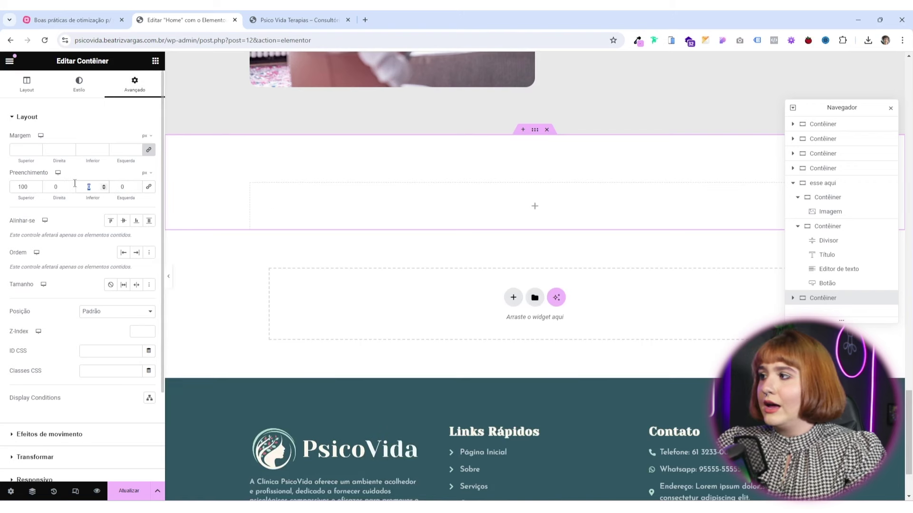
pyautogui.write('100')
# Allow the new container's items to wrap onto multiple lines
pyautogui.click(40, 88)
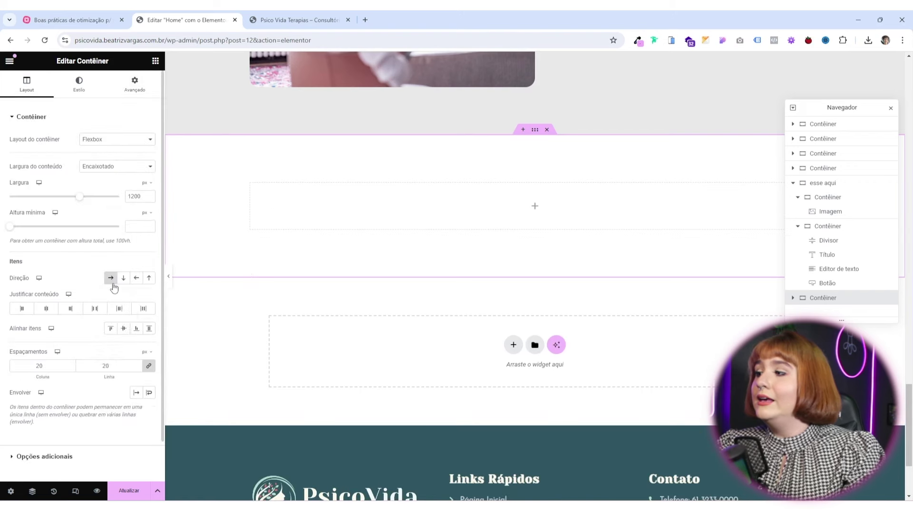
pyautogui.scroll(-1, 164, 369)
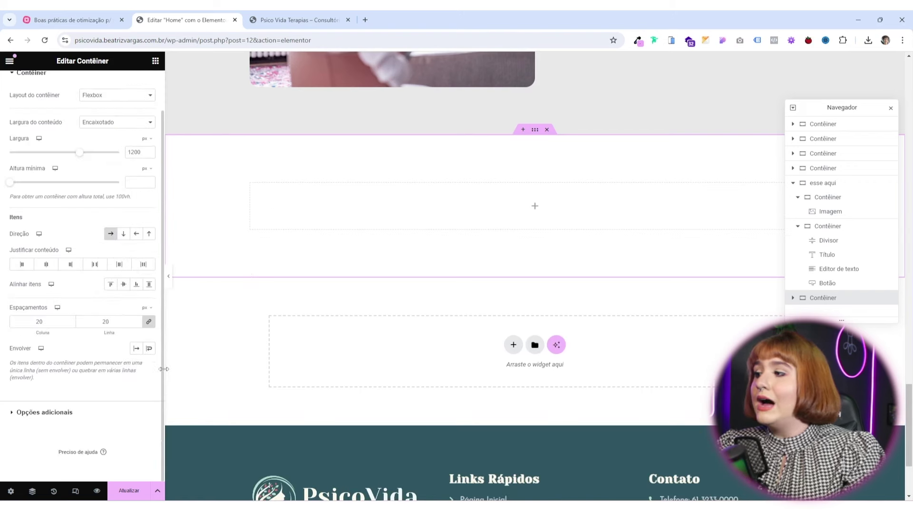
pyautogui.click(150, 349)
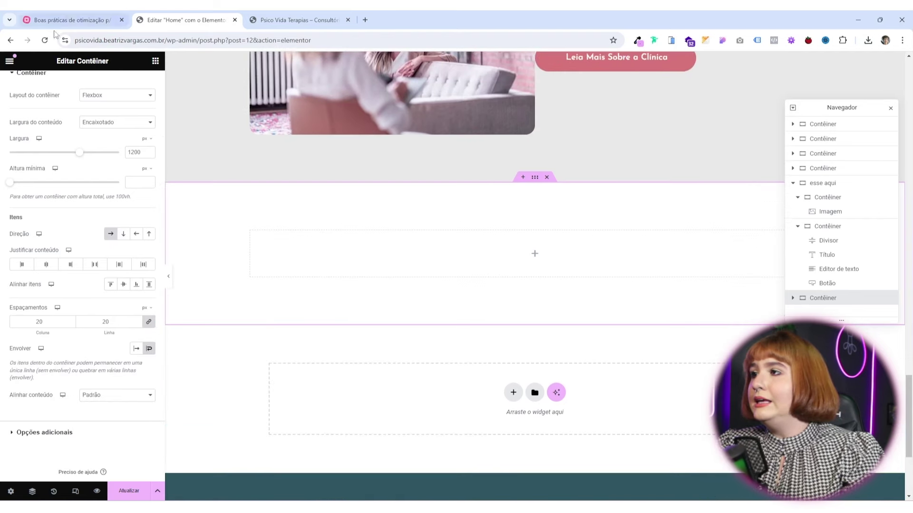
# Copy the image from the "esse aqui" section directly into the new empty container
pyautogui.scroll(3, 310, 154)
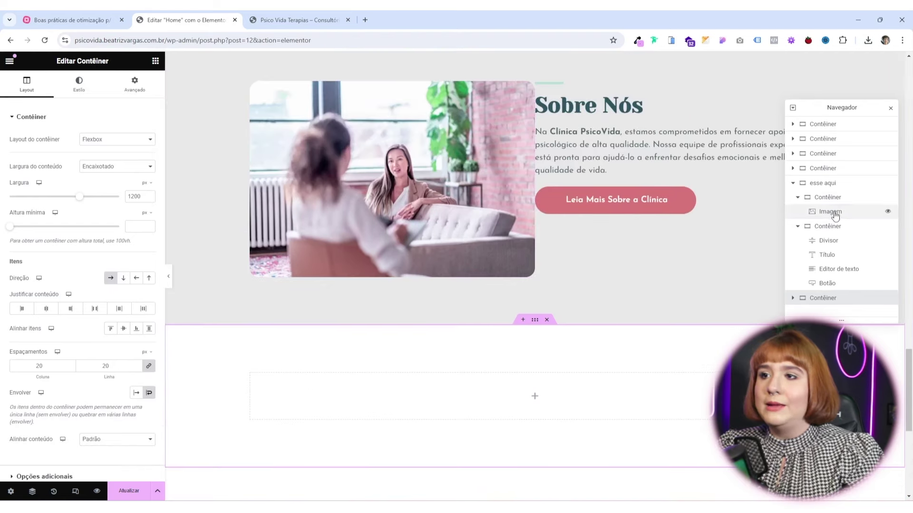
pyautogui.click(836, 215)
pyautogui.rightClick(834, 214)
pyautogui.click(837, 261)
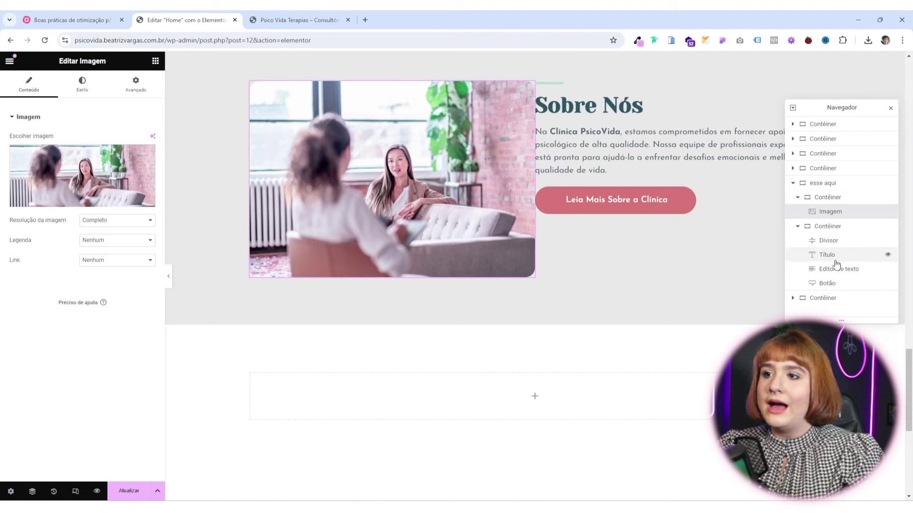
pyautogui.scroll(-4, 342, 195)
pyautogui.rightClick(342, 196)
pyautogui.click(386, 284)
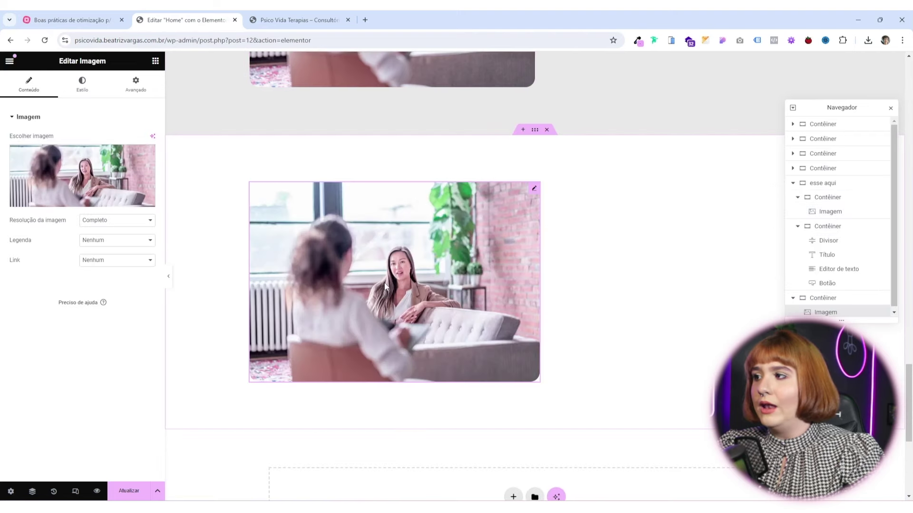
# Copy the inner container holding the Sobre Nós divider, heading, text and button into the new parent container
pyautogui.scroll(6, 621, 195)
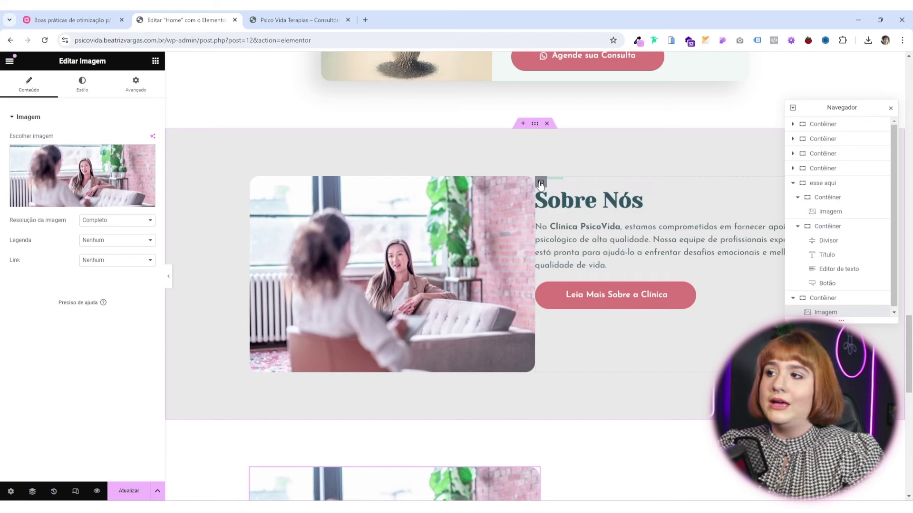
pyautogui.rightClick(541, 182)
pyautogui.click(560, 247)
pyautogui.scroll(-7, 570, 204)
pyautogui.rightClick(585, 170)
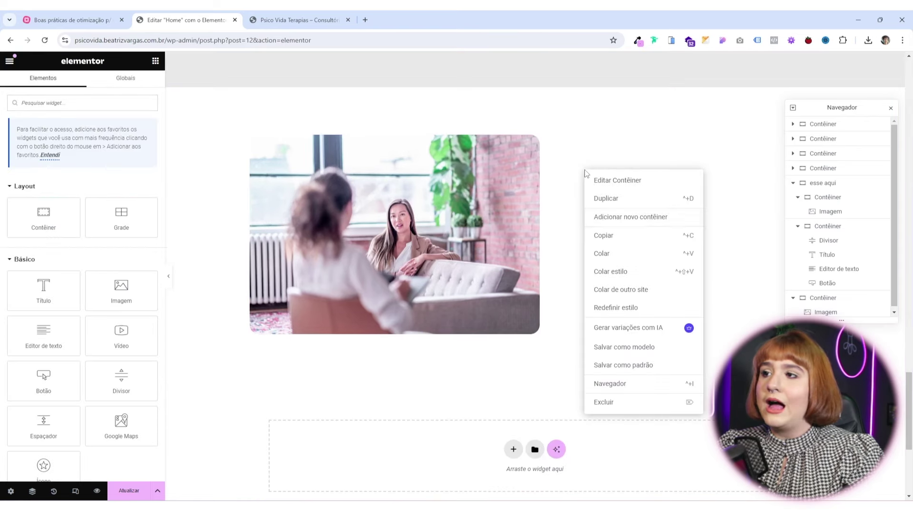
pyautogui.click(604, 254)
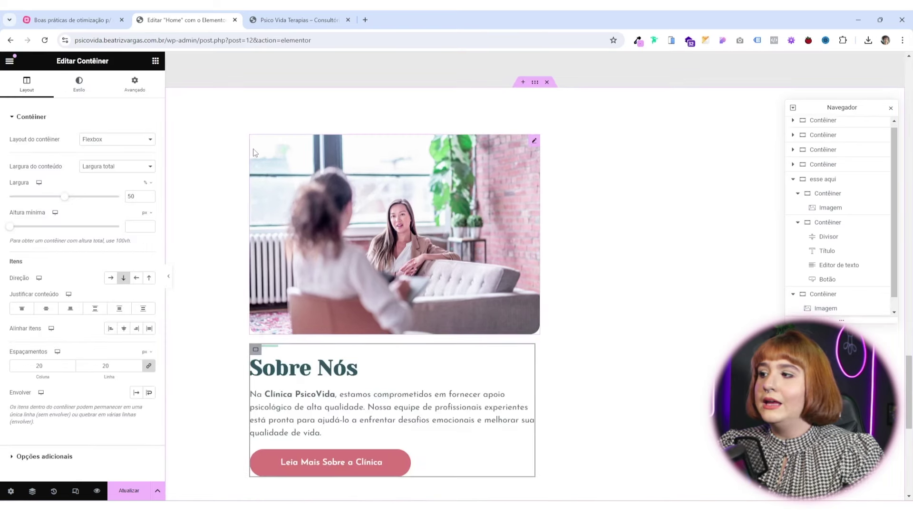
# Give the copied image a custom (Personalizado) width of 50%
pyautogui.click(534, 142)
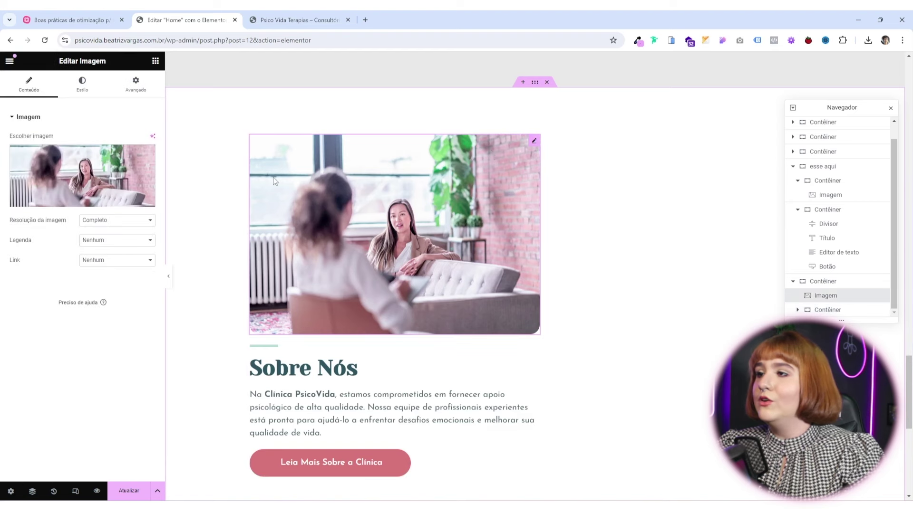
pyautogui.click(135, 85)
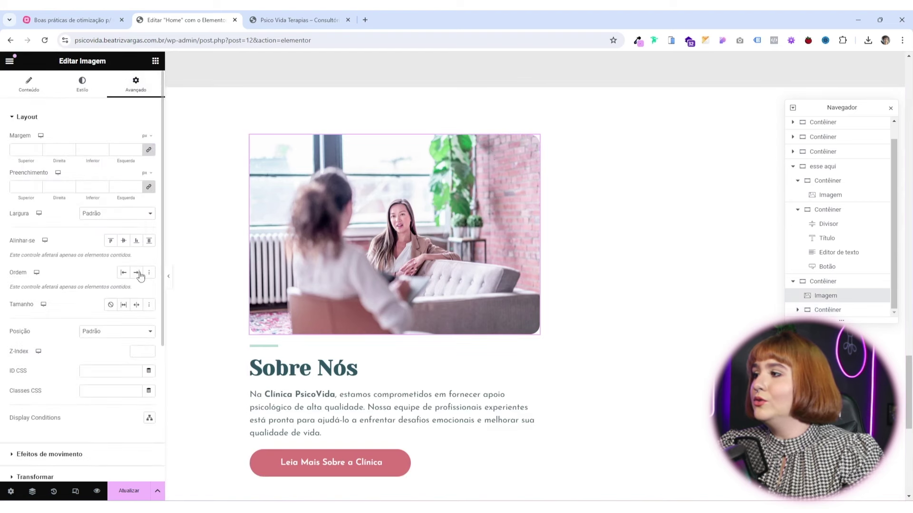
pyautogui.click(142, 216)
pyautogui.click(132, 246)
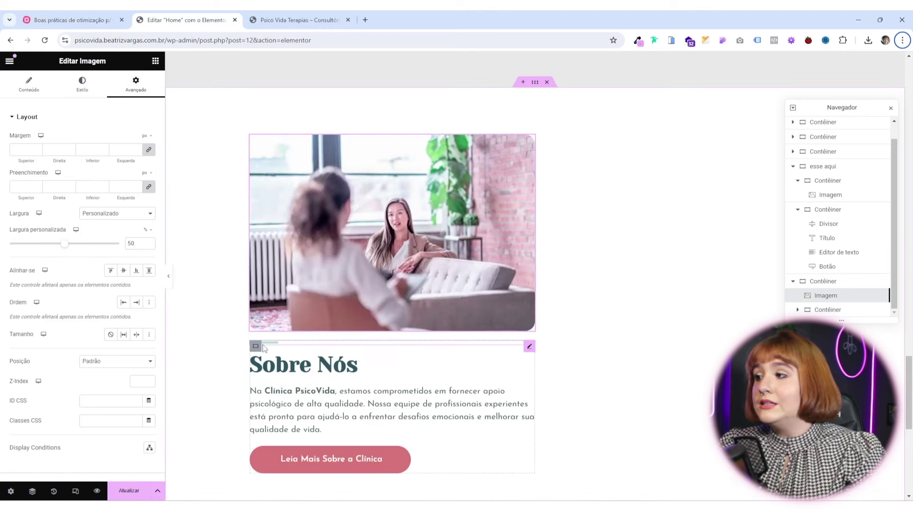
# Check the copied text container's width and set the parent container's column and row gaps to 0 px
pyautogui.click(257, 349)
pyautogui.click(256, 348)
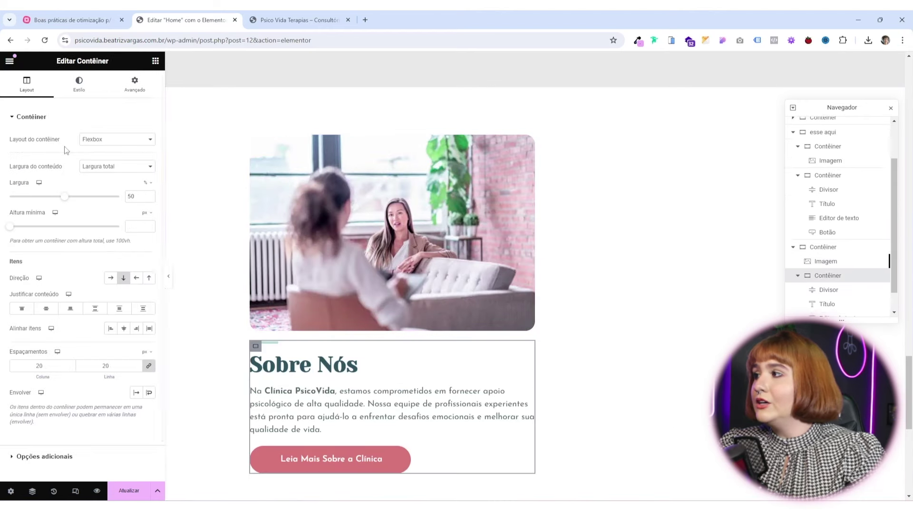
pyautogui.doubleClick(139, 197)
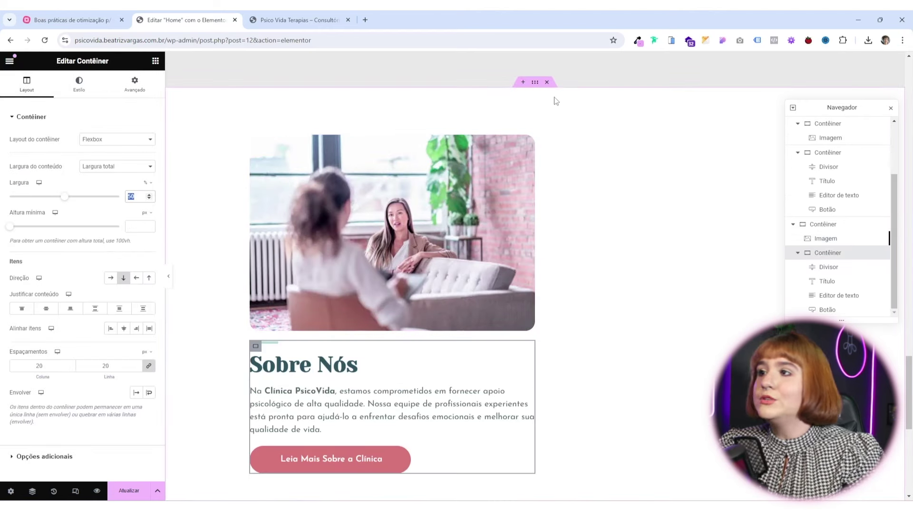
pyautogui.click(534, 83)
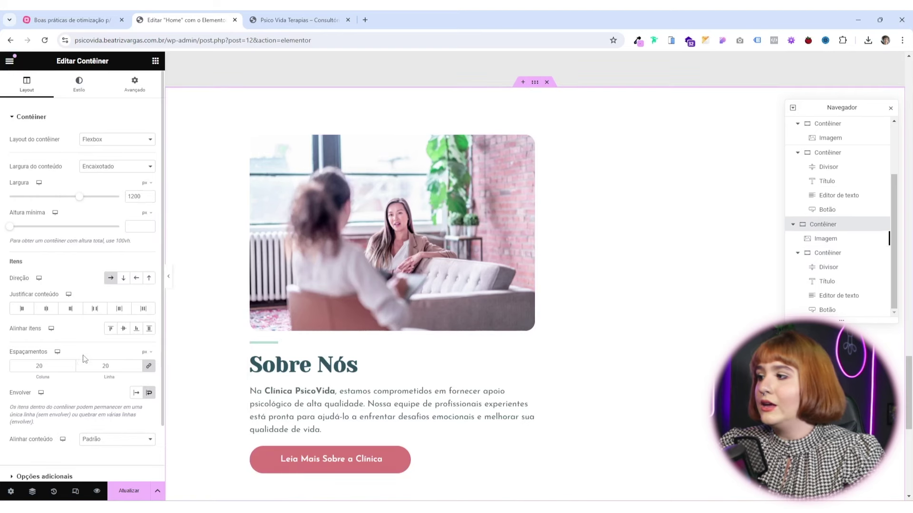
pyautogui.click(148, 366)
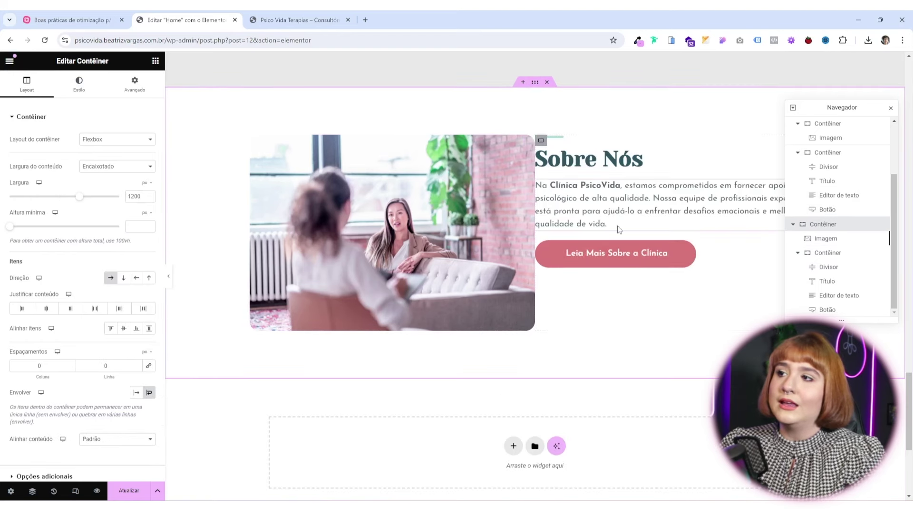
# Compare the new section's appearance and structure with the two-column "esse aqui" section above it
pyautogui.scroll(1, 589, 361)
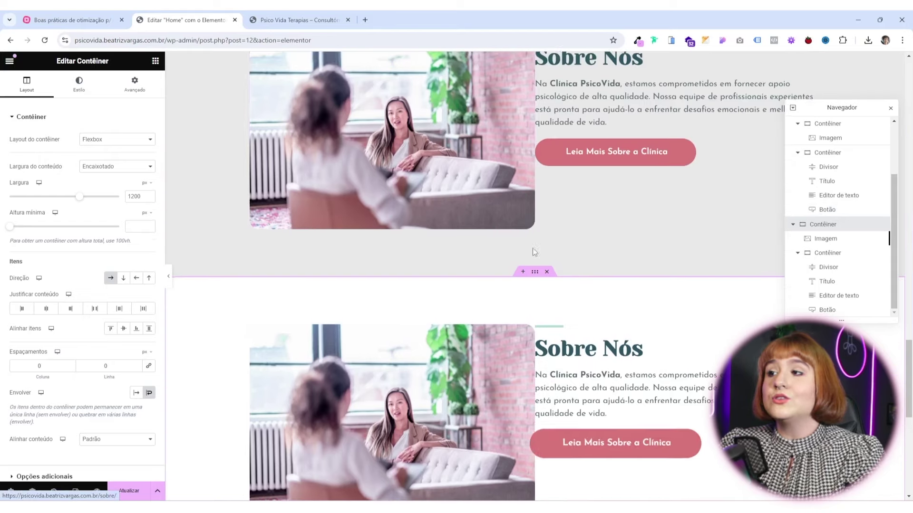
pyautogui.scroll(1, 576, 277)
pyautogui.scroll(5, 576, 278)
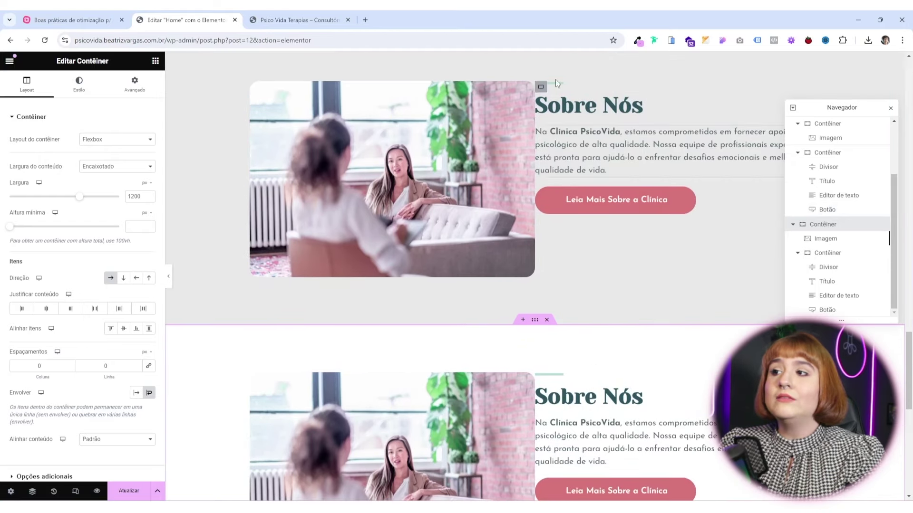
pyautogui.scroll(-2, 594, 404)
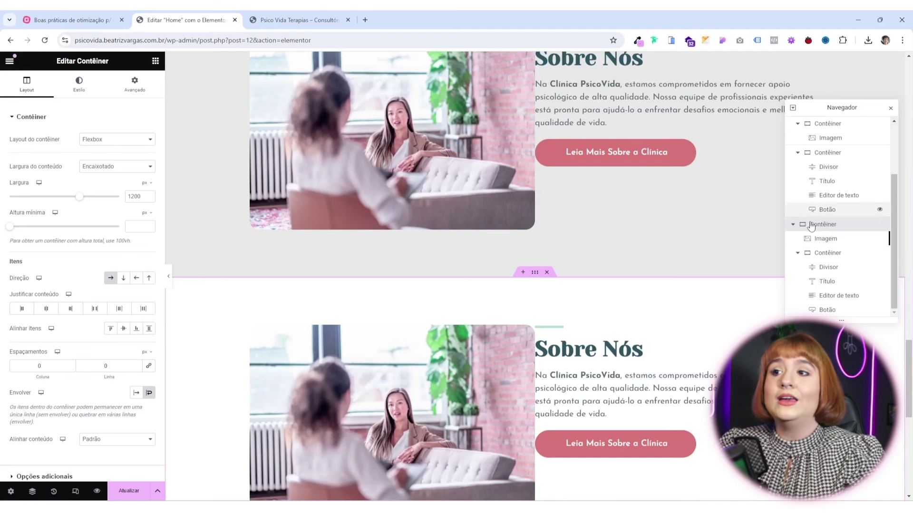
pyautogui.scroll(-5, 483, 306)
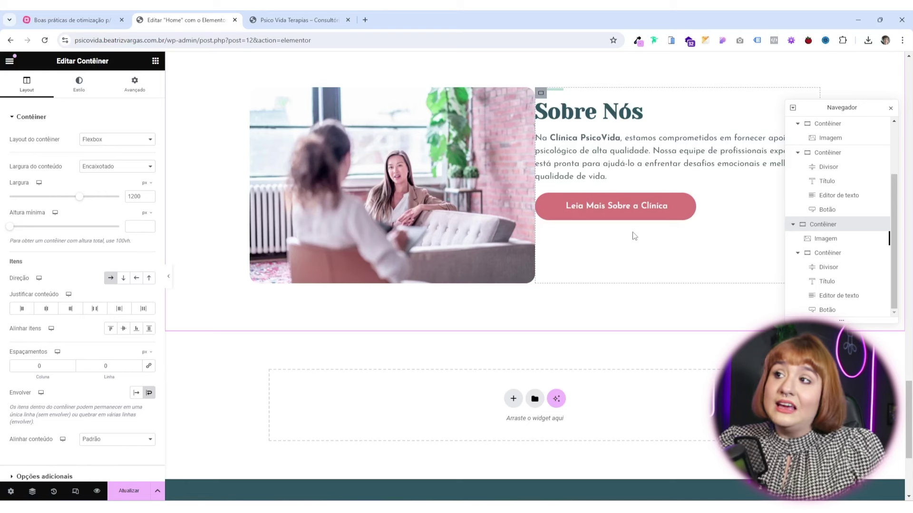
# Add a Caixa da imagem widget below the button in the new section's text container and remove its placeholder image
pyautogui.click(155, 61)
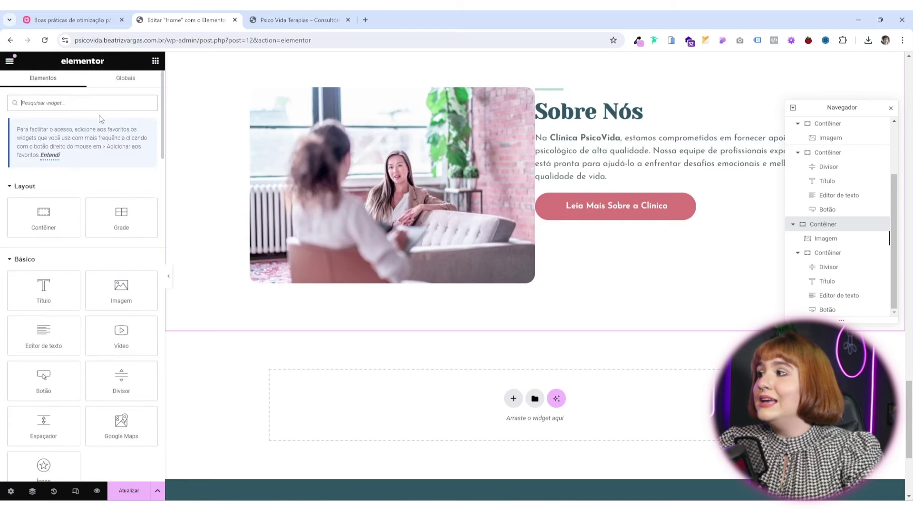
pyautogui.write('caixa')
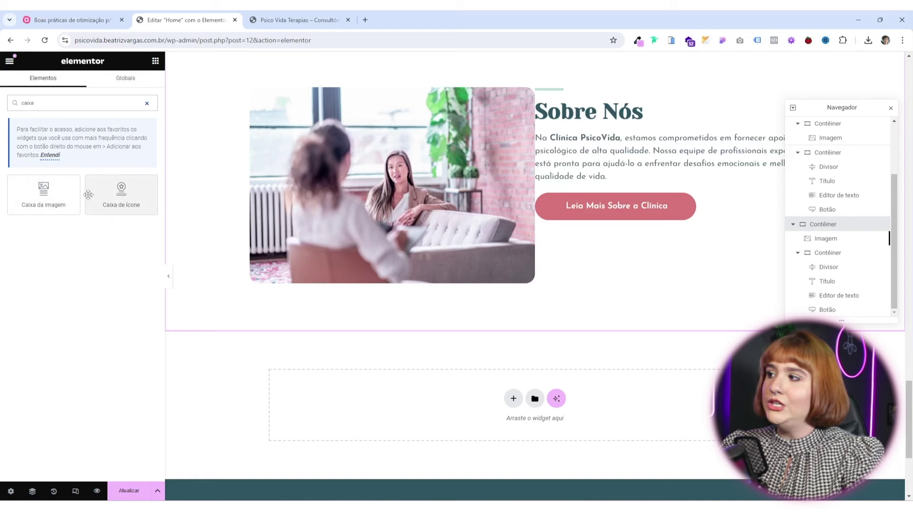
pyautogui.moveTo(47, 202); pyautogui.dragTo(658, 214)
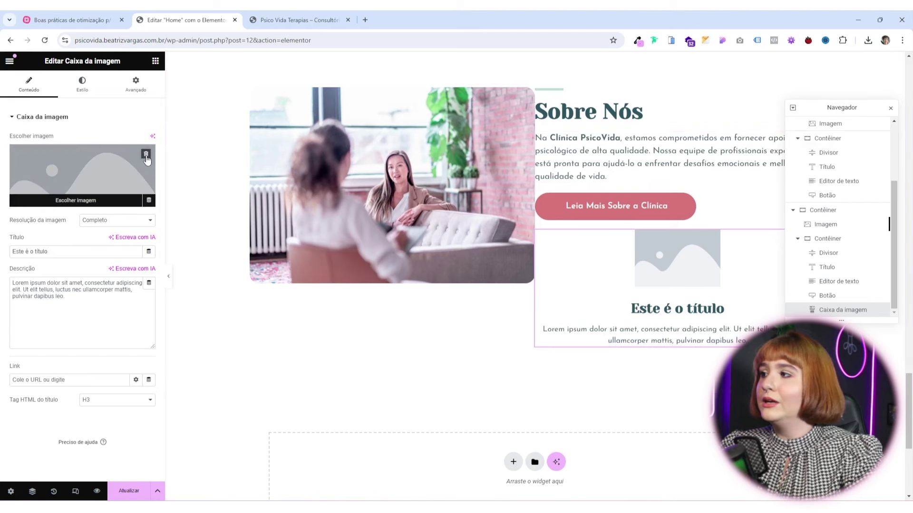
pyautogui.click(147, 161)
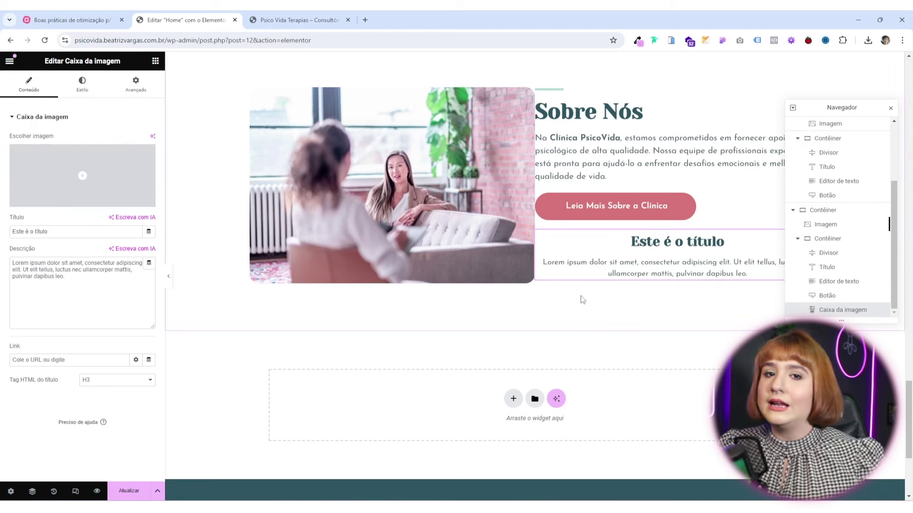
# Delete the Caixa da imagem widget from the new section's text container
pyautogui.rightClick(600, 262)
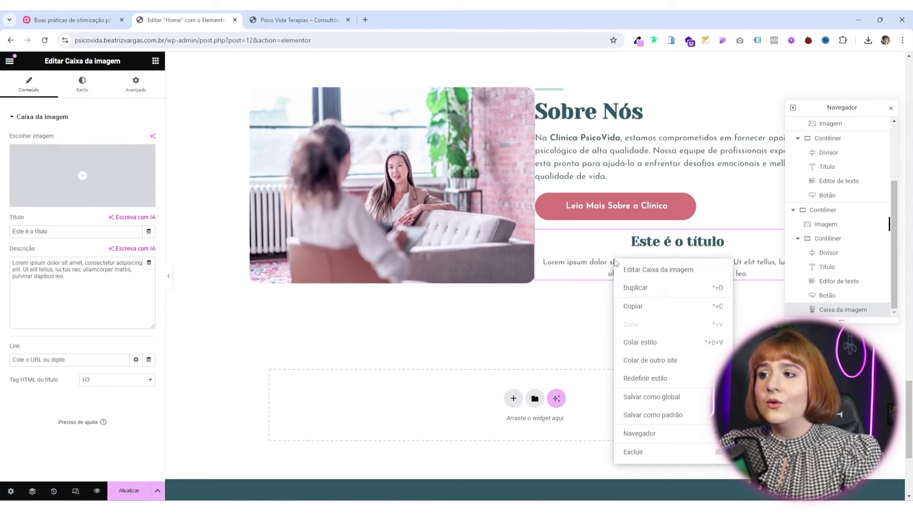
pyautogui.click(649, 453)
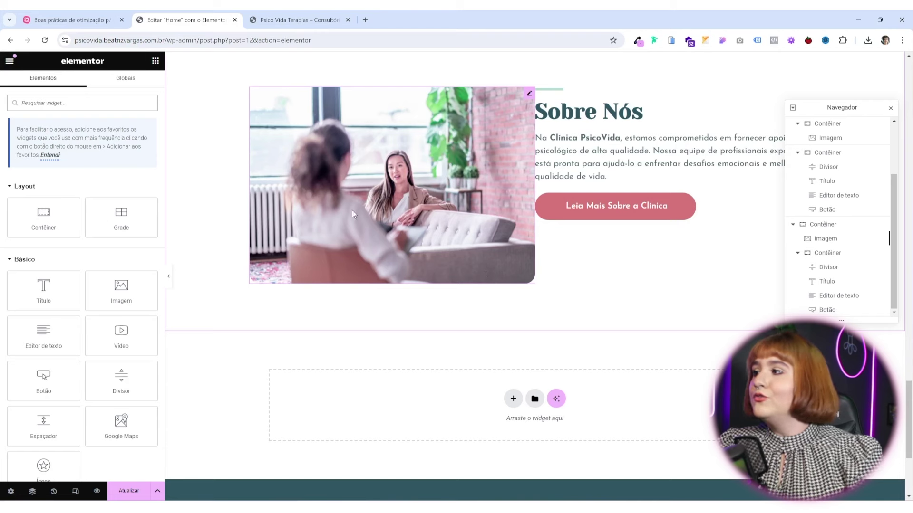
pyautogui.scroll(-5, 107, 375)
pyautogui.scroll(-10, 108, 375)
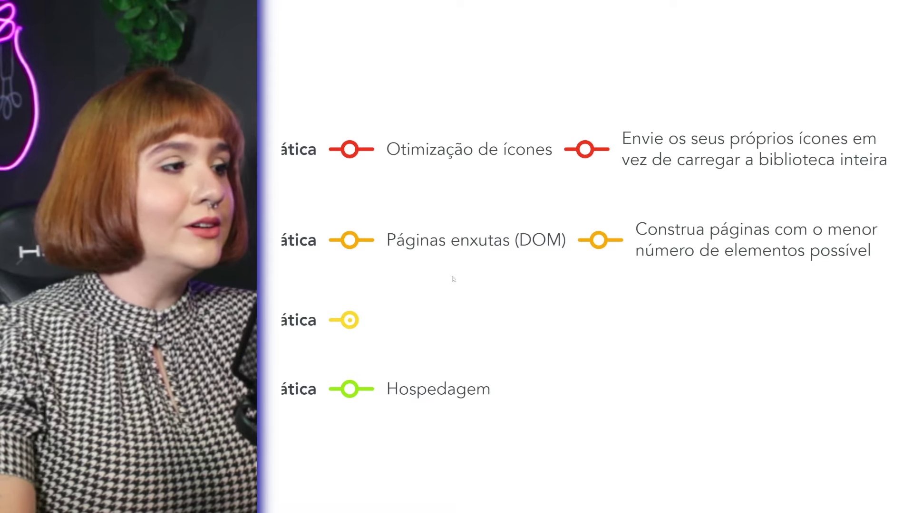
# Expand the 6º Boa prática branch of the mind map and its Otimização de cache topic
pyautogui.press('Right')
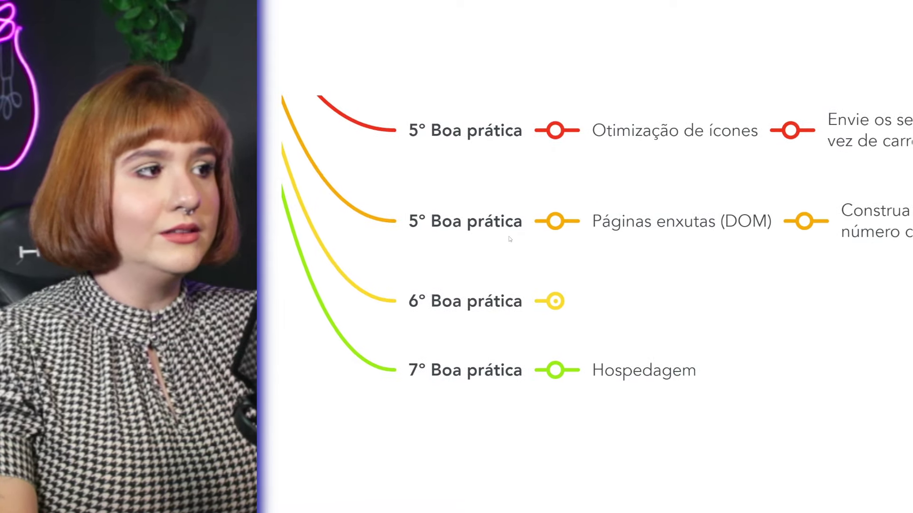
pyautogui.scroll(-1, 529, 302)
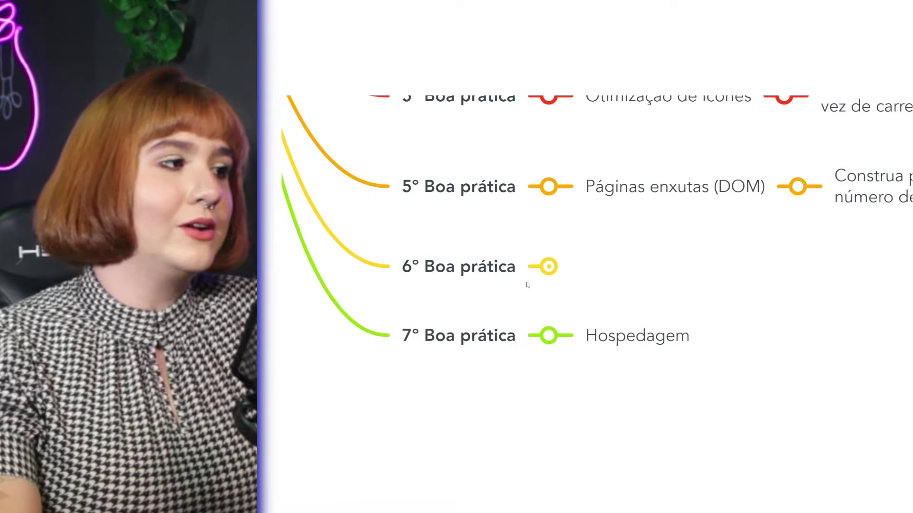
pyautogui.scroll(1, 526, 285)
pyautogui.click(545, 271)
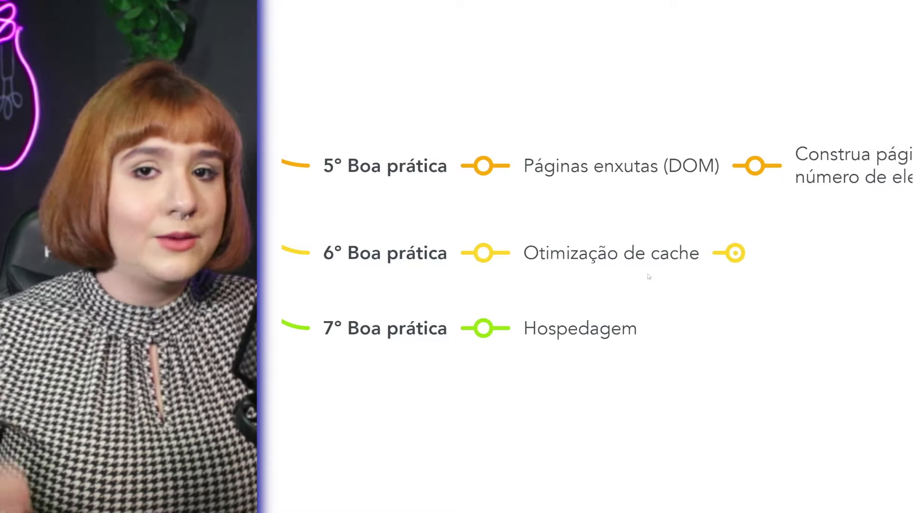
pyautogui.press('Right')
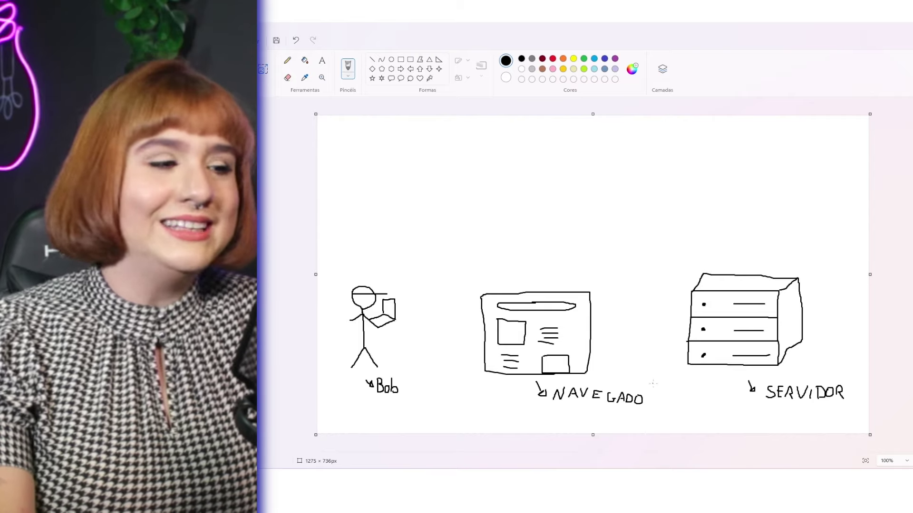
# Finish the NAVEGADOR label and draw arrows from Bob to the browser and both ways between the browser and the server
pyautogui.moveTo(648, 409)
pyautogui.mouseDown()
pyautogui.moveTo(646, 401)
pyautogui.moveTo(654, 412)
pyautogui.mouseUp()
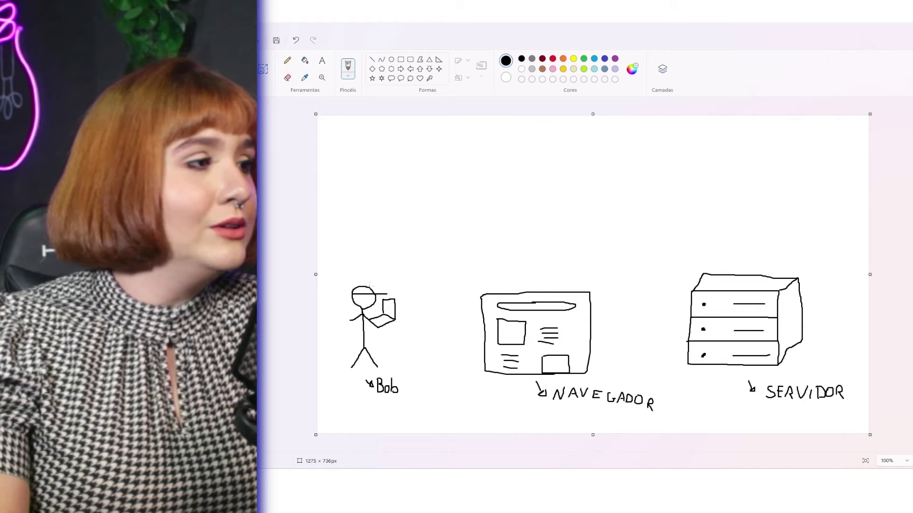
pyautogui.moveTo(369, 284)
pyautogui.mouseDown()
pyautogui.moveTo(390, 274)
pyautogui.moveTo(424, 279)
pyautogui.moveTo(457, 299)
pyautogui.moveTo(459, 290)
pyautogui.moveTo(465, 303)
pyautogui.moveTo(463, 286)
pyautogui.mouseUp()
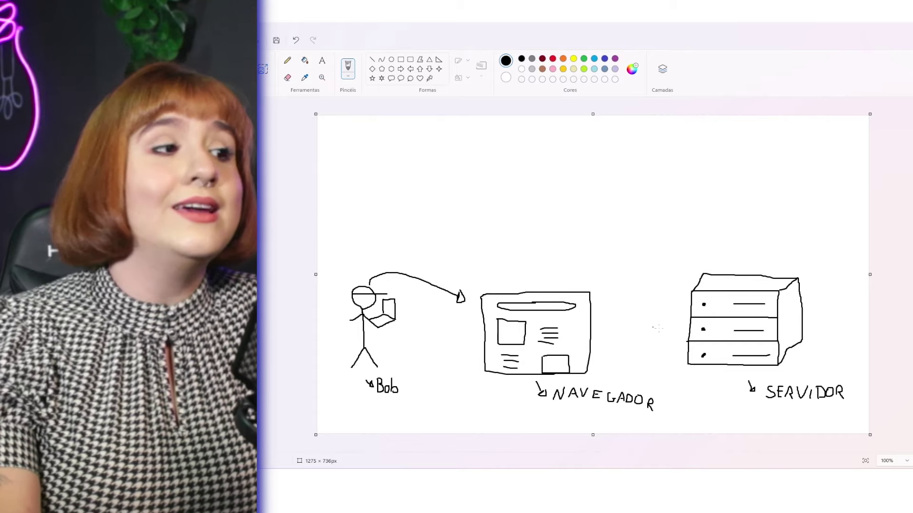
pyautogui.moveTo(590, 290)
pyautogui.mouseDown()
pyautogui.moveTo(620, 266)
pyautogui.moveTo(663, 257)
pyautogui.moveTo(691, 273)
pyautogui.moveTo(722, 255)
pyautogui.moveTo(626, 246)
pyautogui.moveTo(579, 272)
pyautogui.mouseUp()
pyautogui.moveTo(578, 279); pyautogui.dragTo(573, 274)
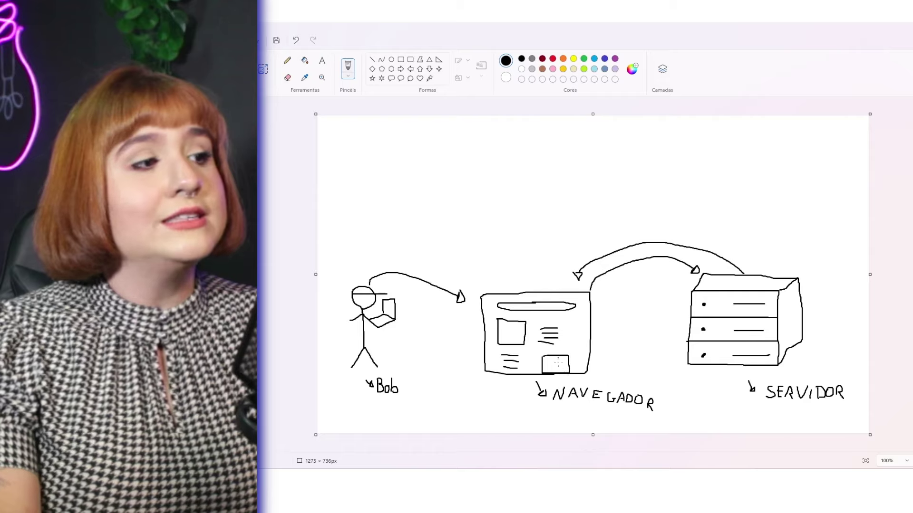
# Circle the exchange between browser and server, cross it out with a large X, and add a stroke above the browser
pyautogui.moveTo(558, 363)
pyautogui.mouseDown()
pyautogui.moveTo(665, 393)
pyautogui.moveTo(685, 220)
pyautogui.moveTo(559, 356)
pyautogui.mouseUp()
pyautogui.moveTo(546, 238); pyautogui.dragTo(750, 400)
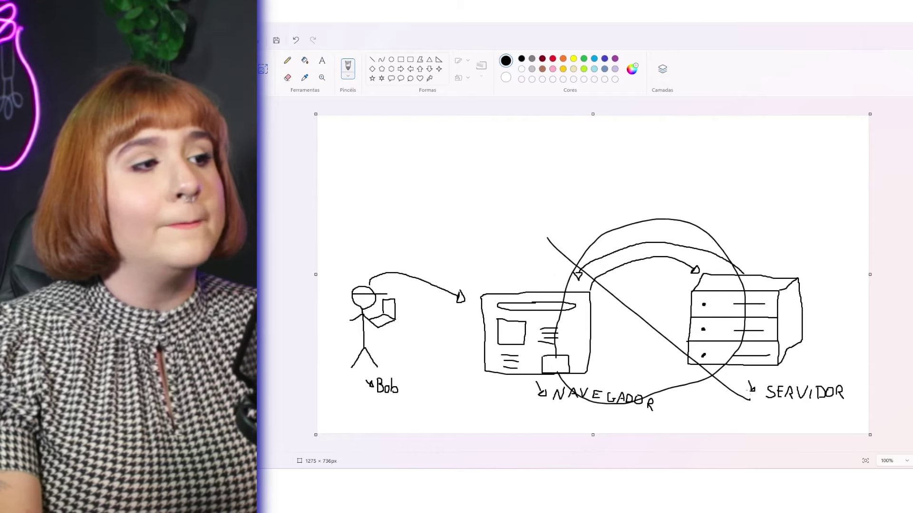
pyautogui.moveTo(754, 245); pyautogui.dragTo(610, 374)
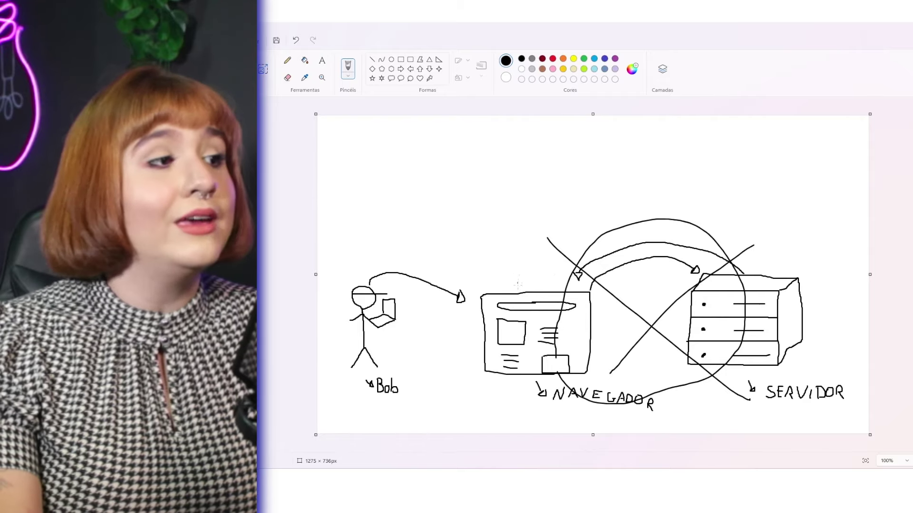
pyautogui.moveTo(499, 229)
pyautogui.mouseDown()
pyautogui.moveTo(500, 252)
pyautogui.moveTo(507, 245)
pyautogui.mouseUp()
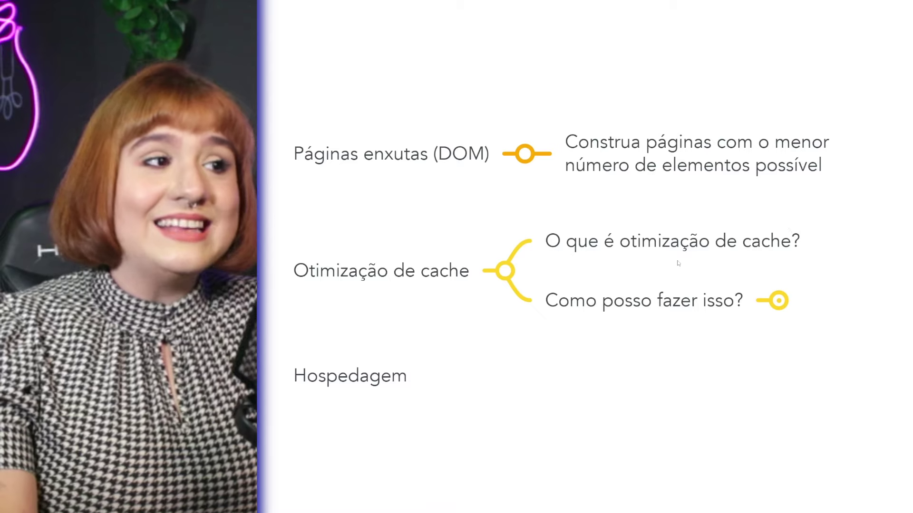
# Return to the mind map and expand the Como posso fazer isso? topic under Otimização de cache
pyautogui.moveTo(658, 350); pyautogui.dragTo(648, 330)
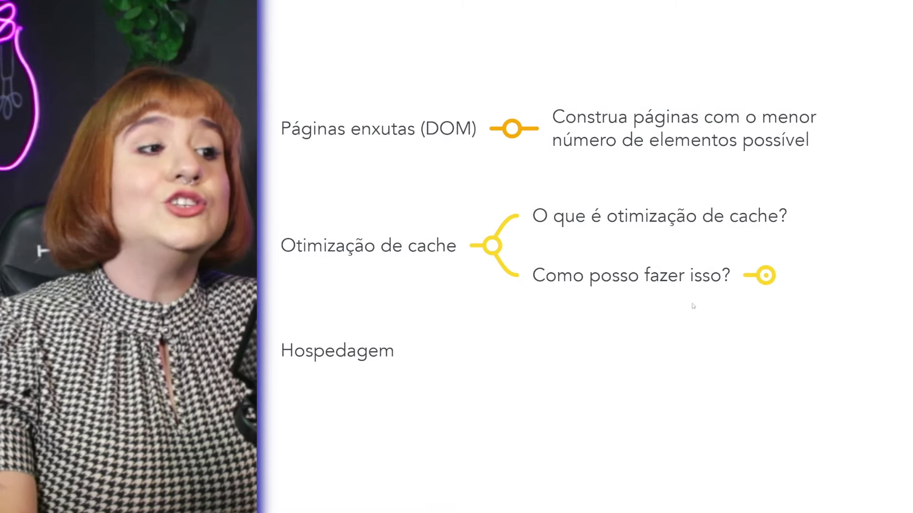
pyautogui.press('Right')
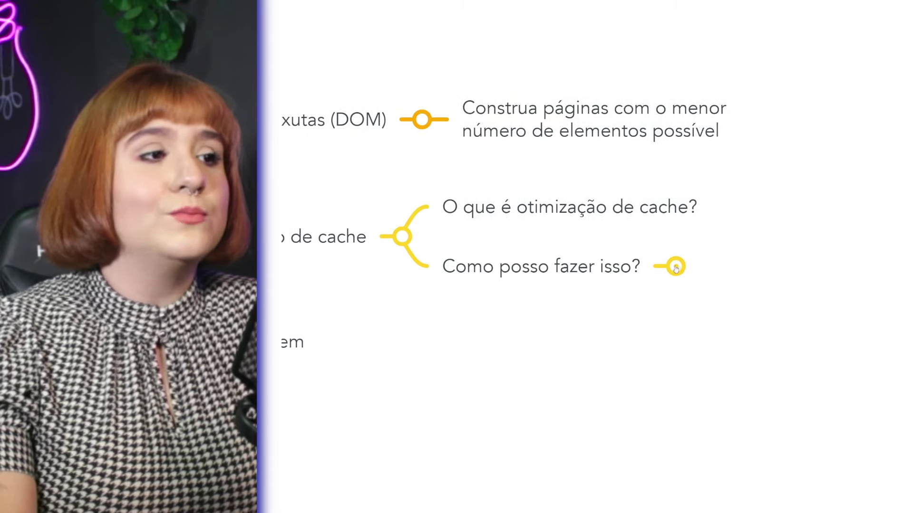
pyautogui.press('Right')
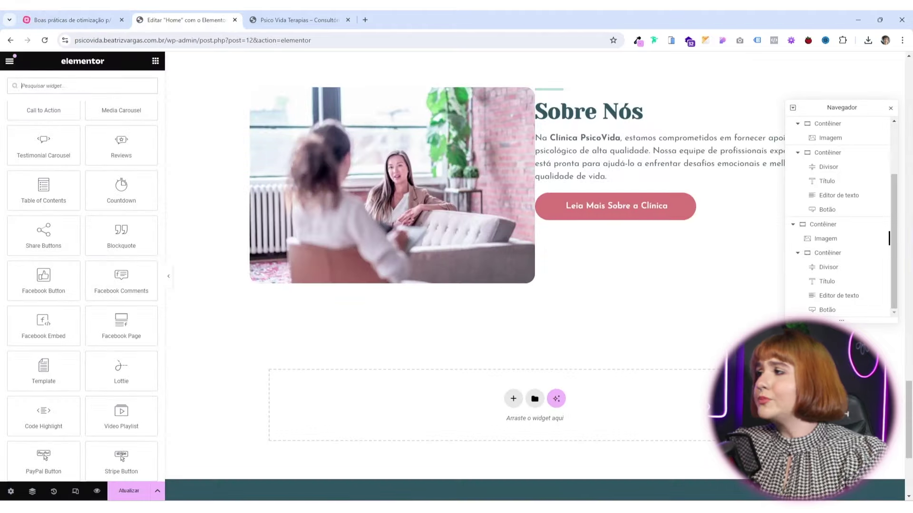
# Exit the Elementor editor to the WordPress dashboard without saving the changes to the Home page
pyautogui.click(9, 61)
pyautogui.click(65, 264)
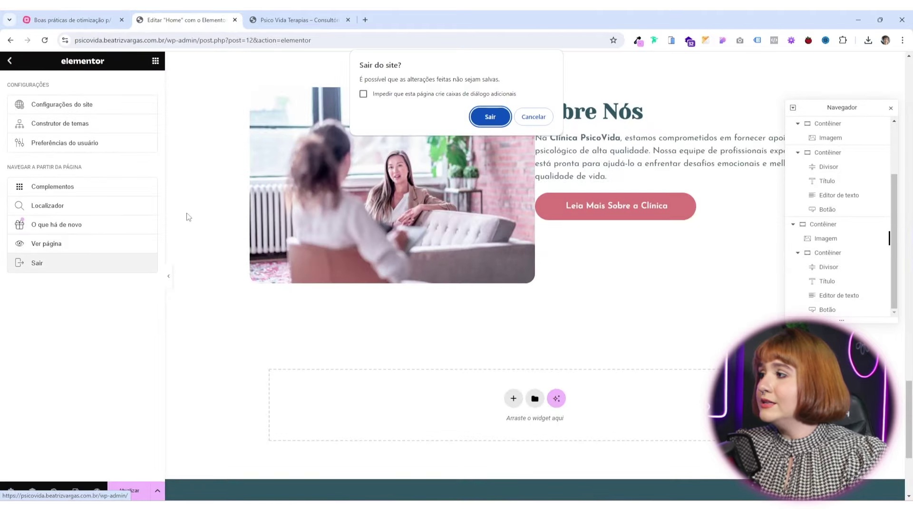
pyautogui.click(490, 117)
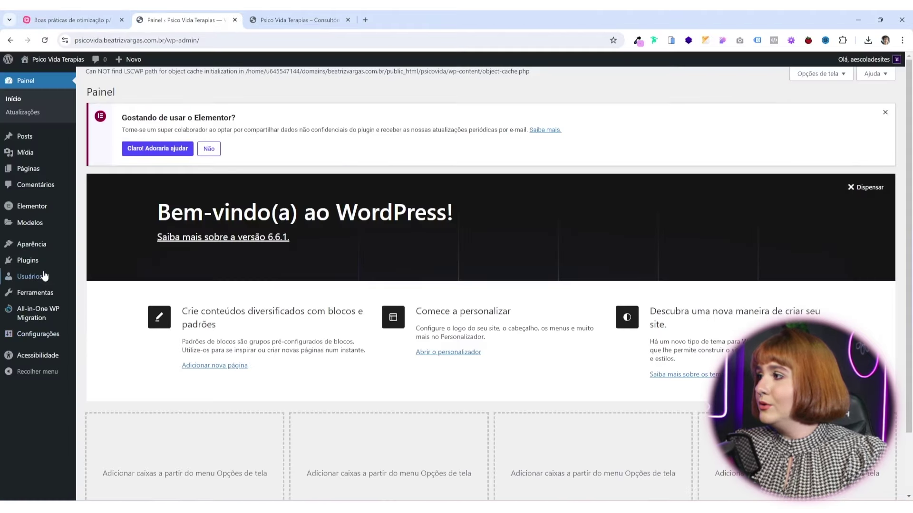
# Open the page for adding WordPress plugins and search for "wp fastest"
pyautogui.click(69, 265)
pyautogui.click(163, 97)
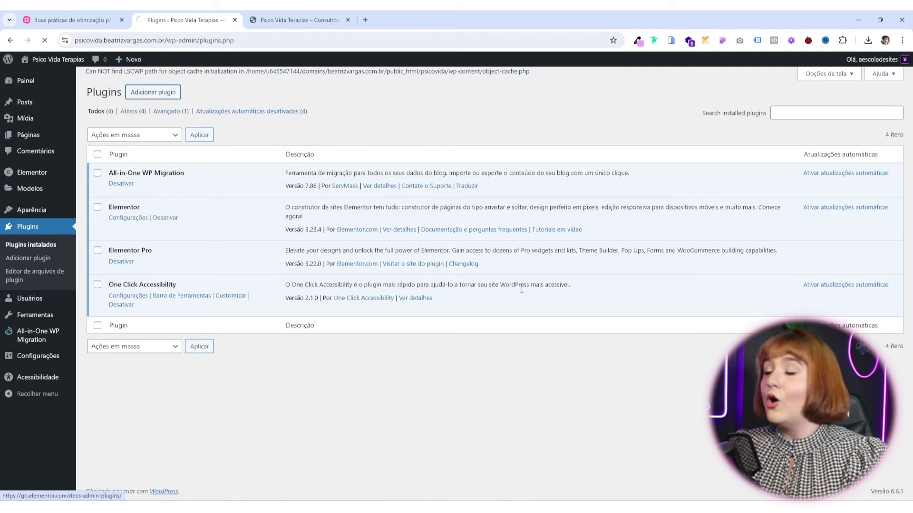
pyautogui.click(751, 116)
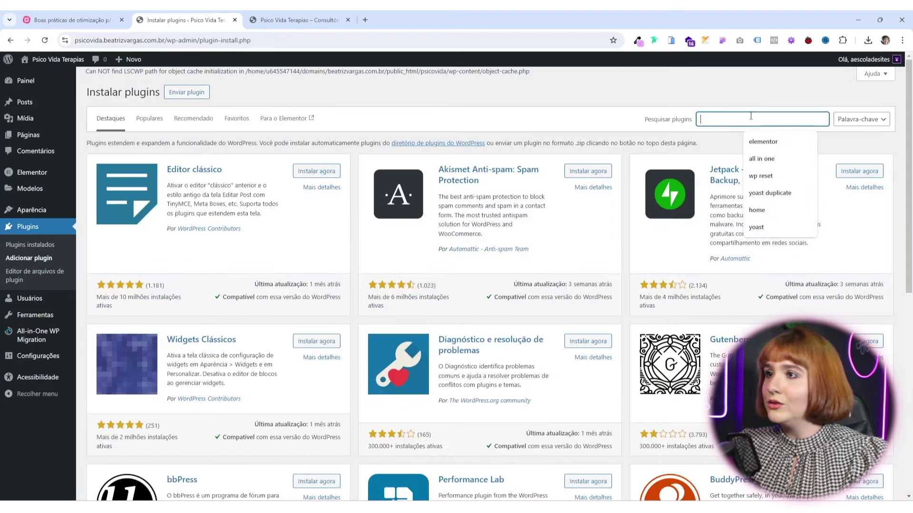
pyautogui.write('wp fa')
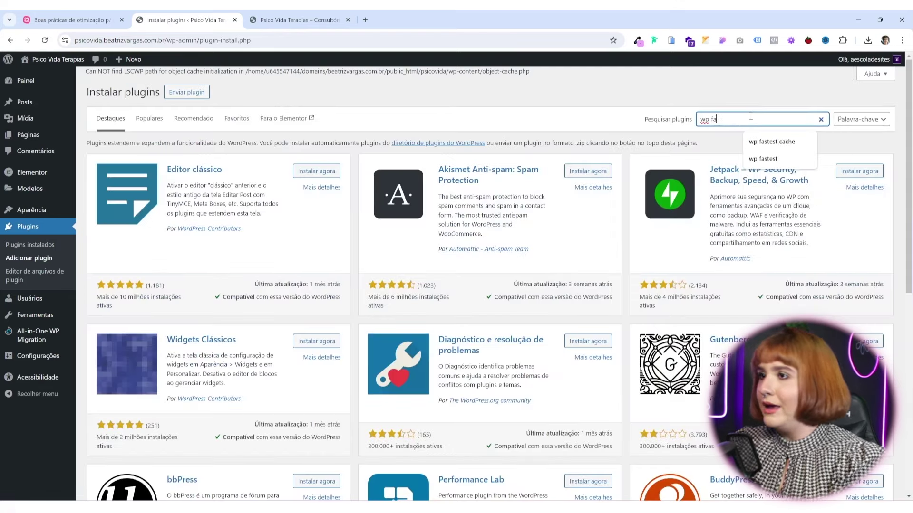
pyautogui.write('ste')
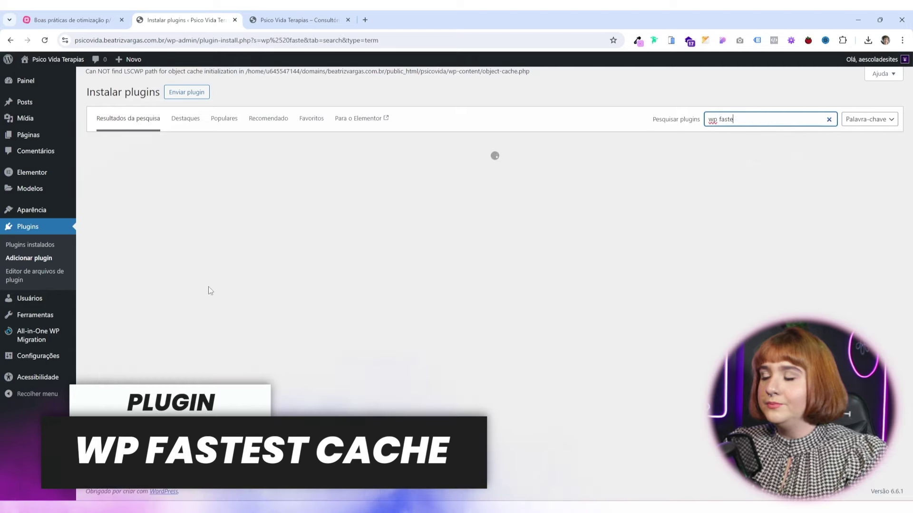
pyautogui.write('st')
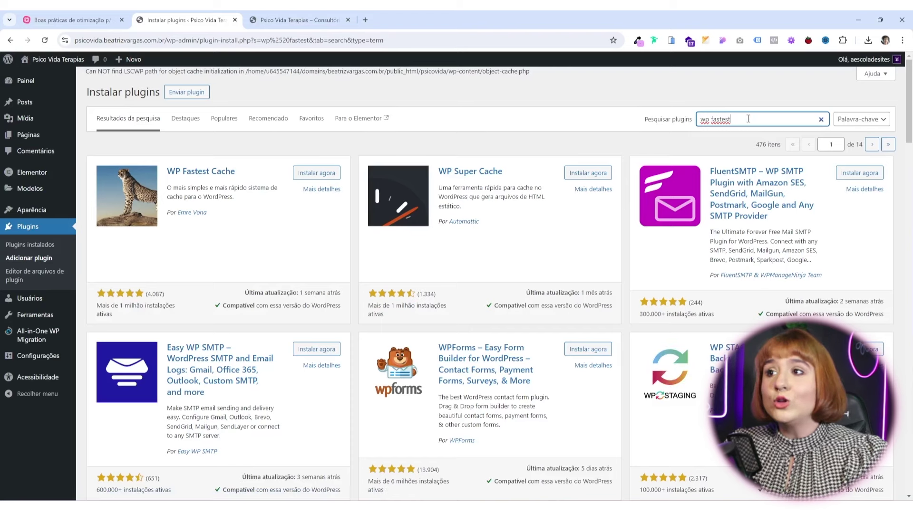
# Search the plugin directory for "litespeed" instead
pyautogui.click(654, 122)
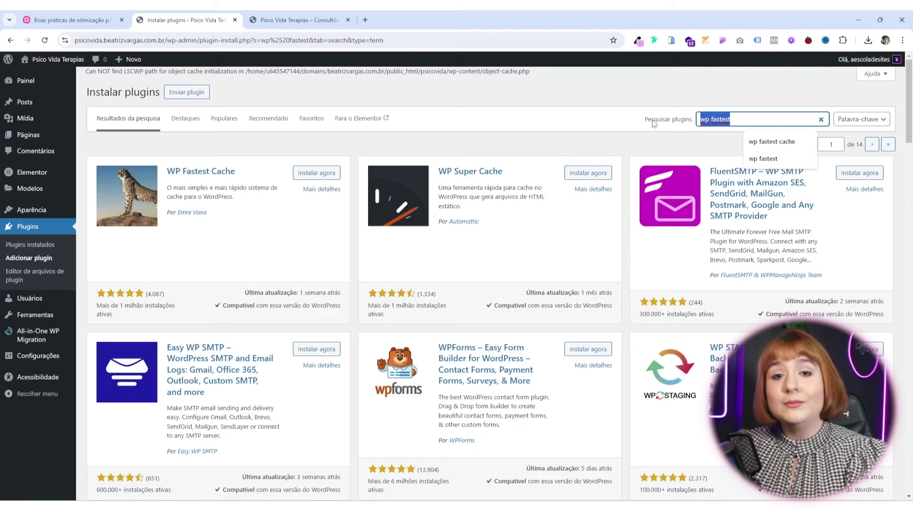
pyautogui.write('litespeed')
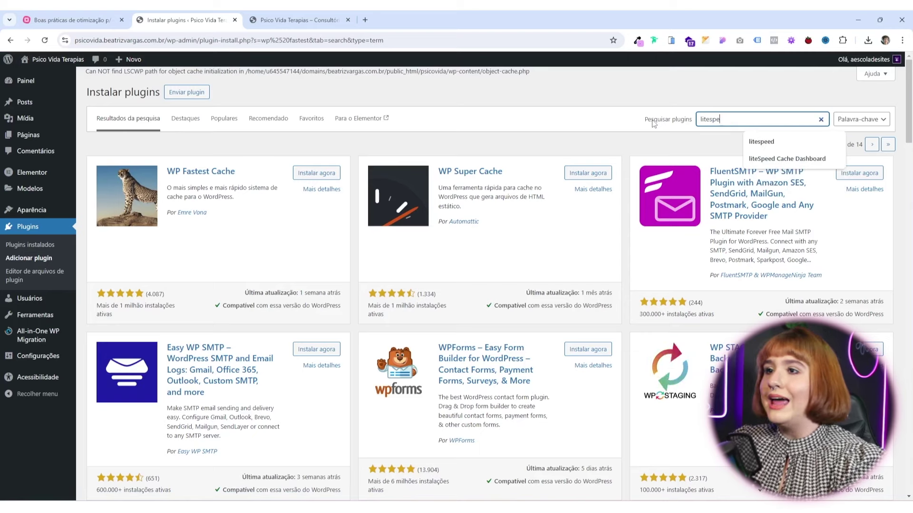
pyautogui.click(783, 142)
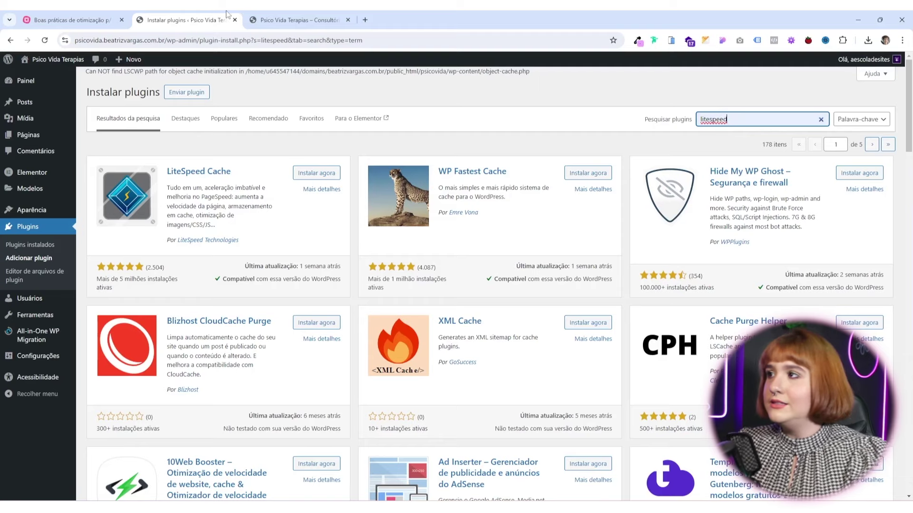
# Search Google for "wprocket" in a new browser tab, open the WP Rocket website and accept its cookies
pyautogui.click(366, 20)
pyautogui.write('wpc')
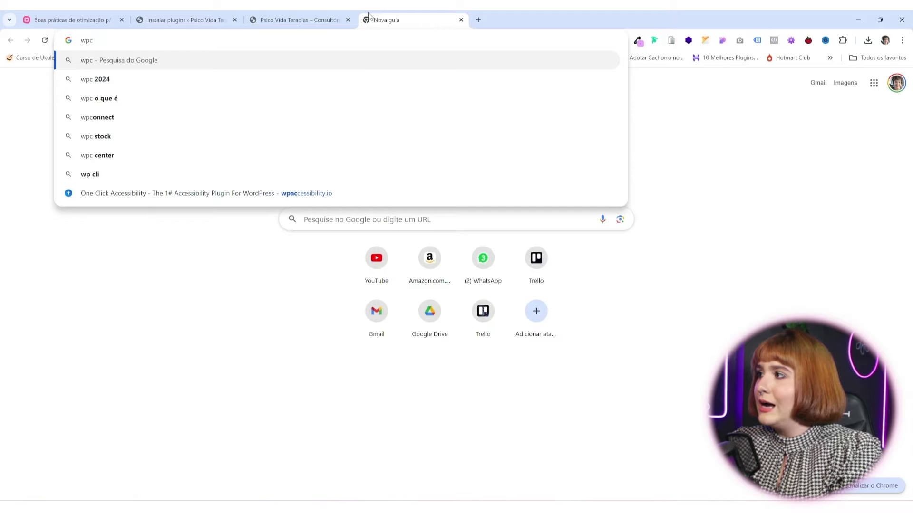
pyautogui.press('BackSpace')
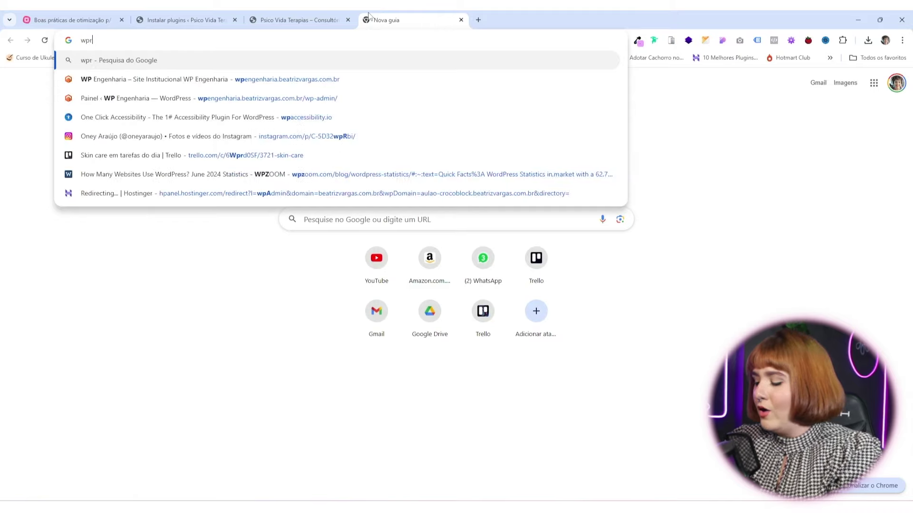
pyautogui.write('rocket')
pyautogui.press('Return')
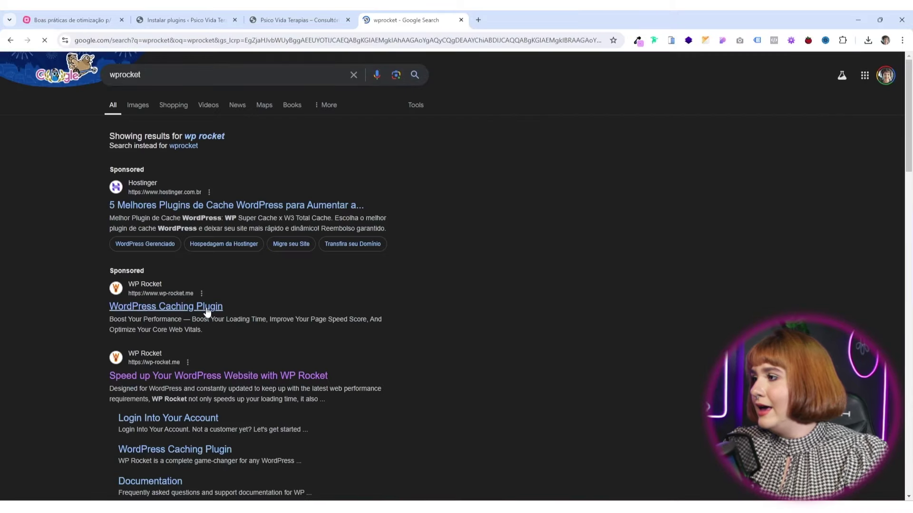
pyautogui.click(259, 208)
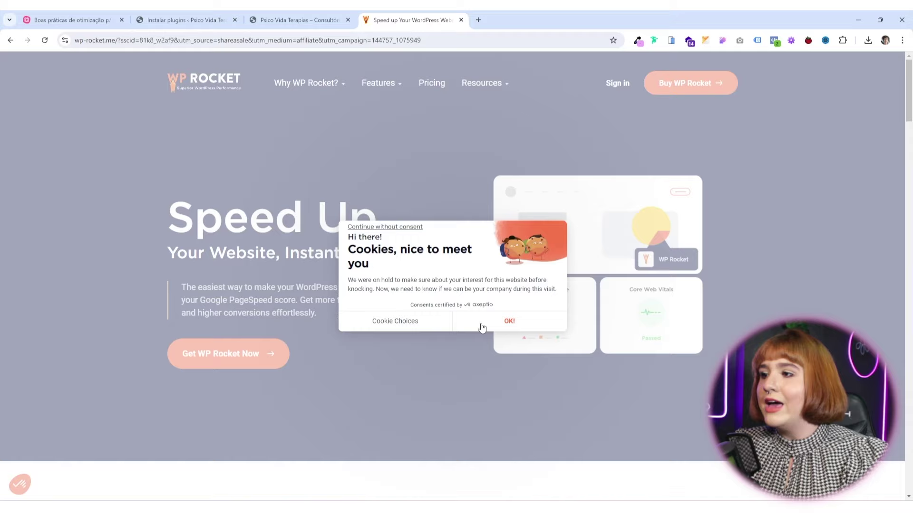
pyautogui.click(482, 327)
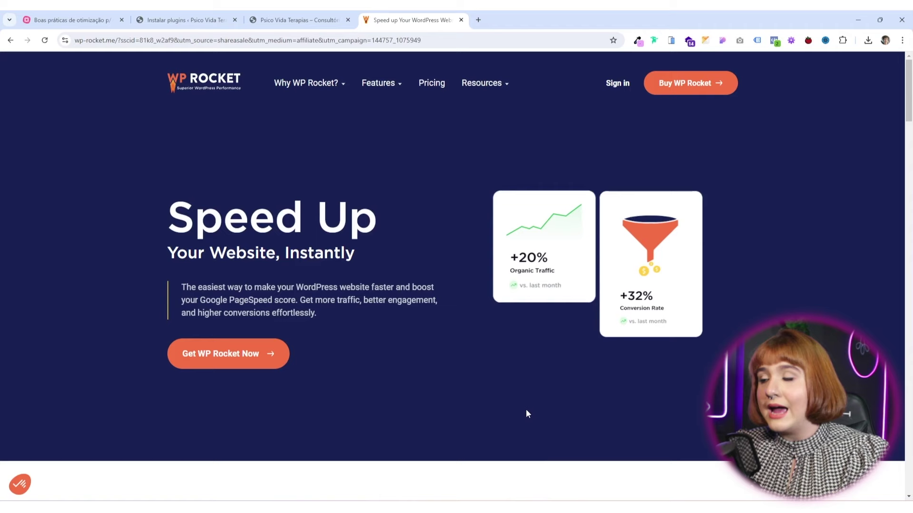
# Review the list of cache plugins in the mind map and return to the WP Rocket website
pyautogui.hotkey('ctrl', '1')
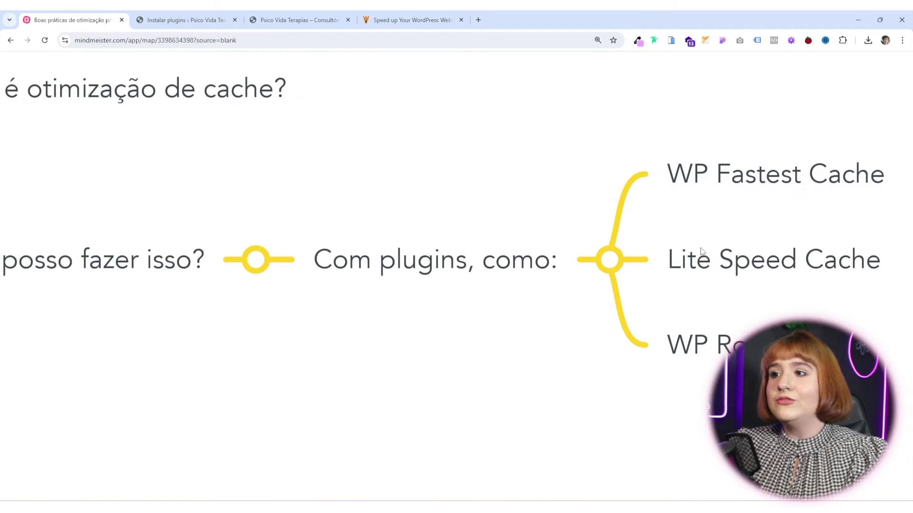
pyautogui.press('Right')
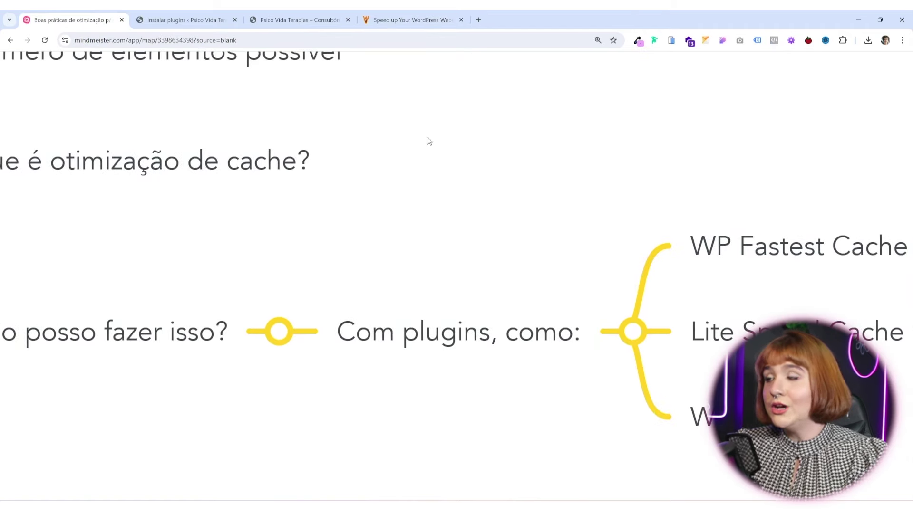
pyautogui.click(298, 17)
pyautogui.click(408, 19)
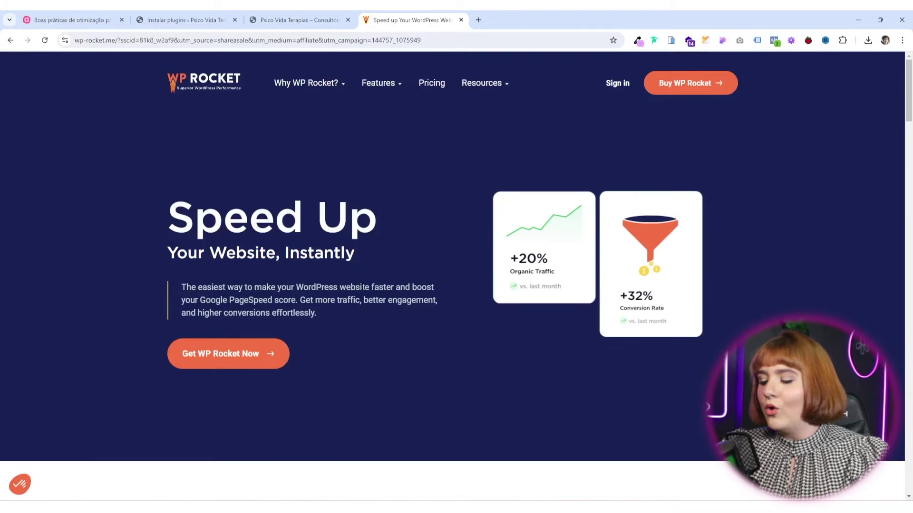
# Look through the WP Rocket page's computed styles in the developer tools and close them
pyautogui.press('F12')
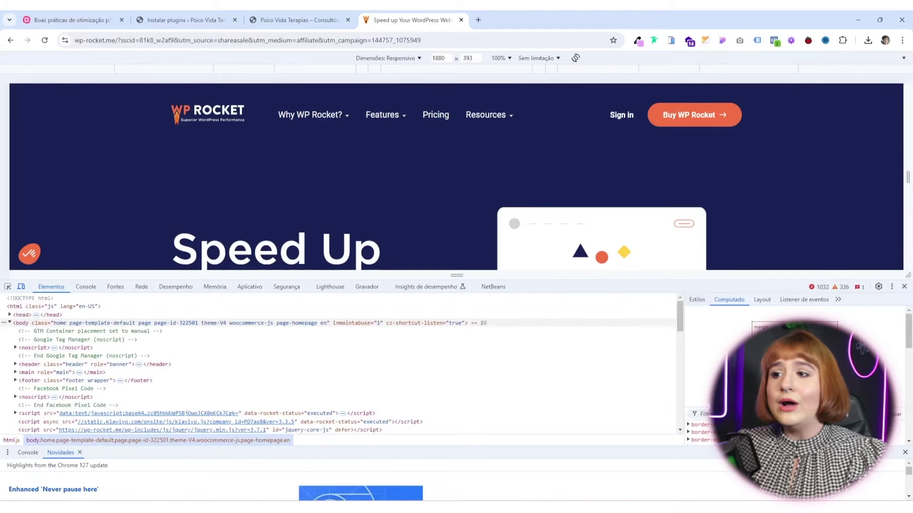
pyautogui.scroll(-3, 708, 376)
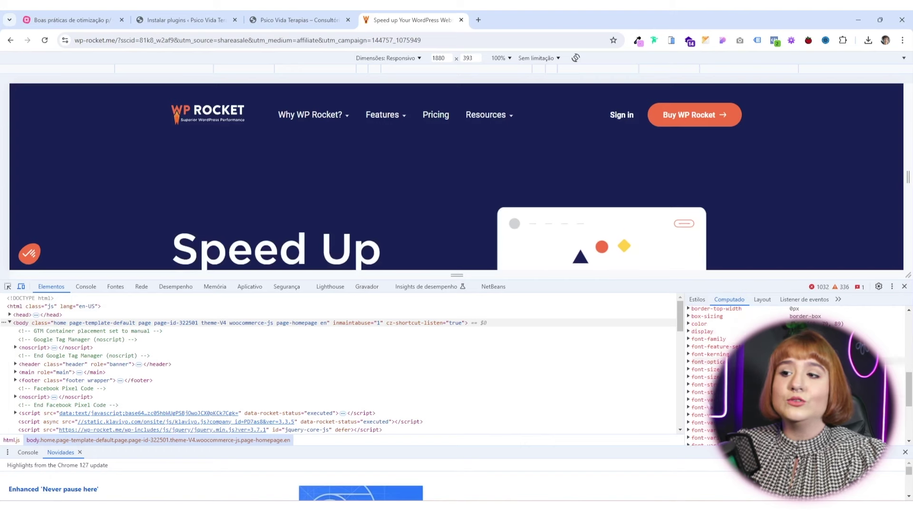
pyautogui.scroll(2, 708, 375)
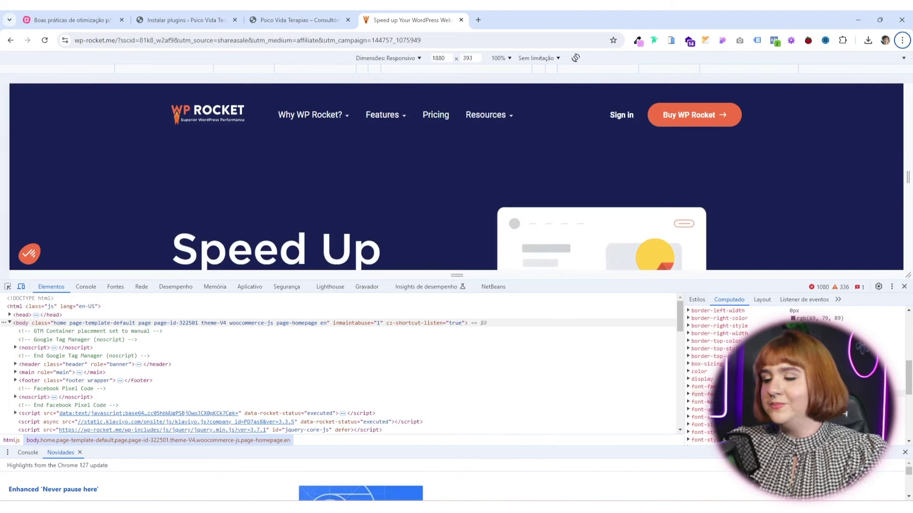
pyautogui.scroll(4, 708, 376)
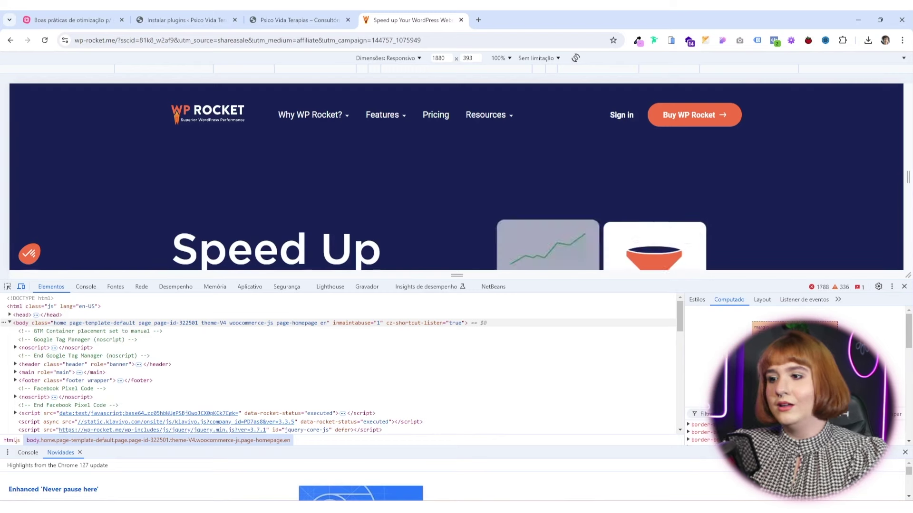
pyautogui.scroll(-4, 708, 375)
pyautogui.scroll(-3, 775, 317)
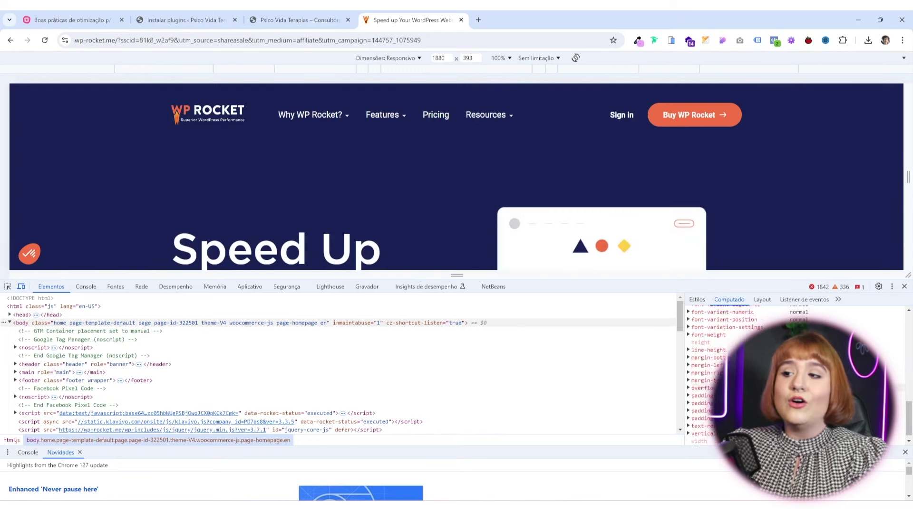
pyautogui.scroll(3, 709, 376)
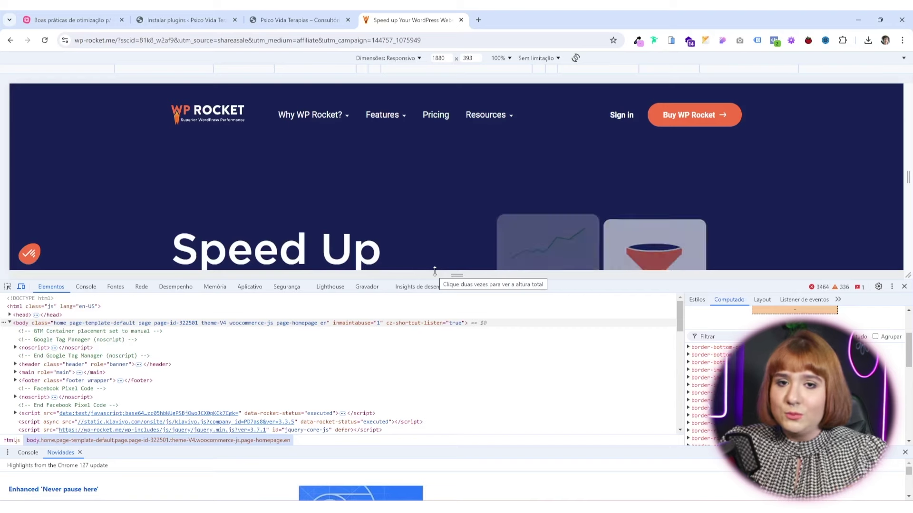
pyautogui.click(904, 286)
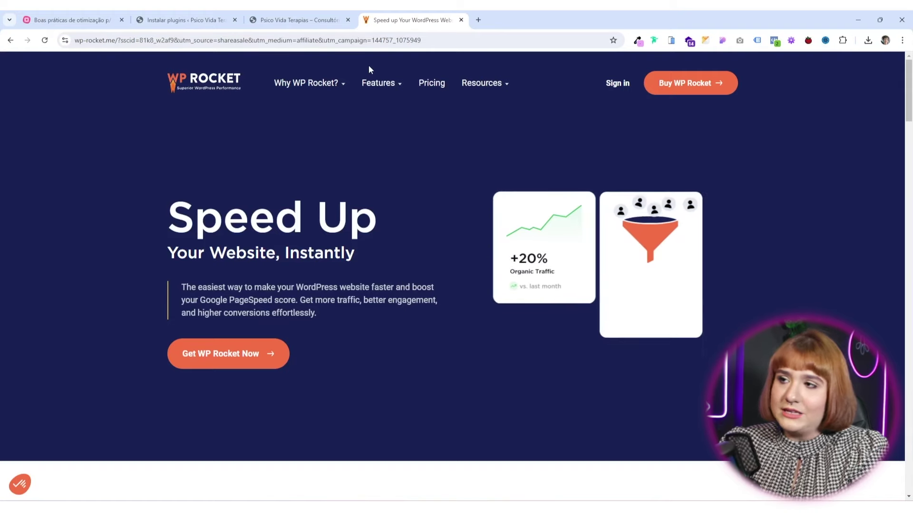
# Return to the mind map and go to the 7º Boa prática branch
pyautogui.moveTo(273, 82)
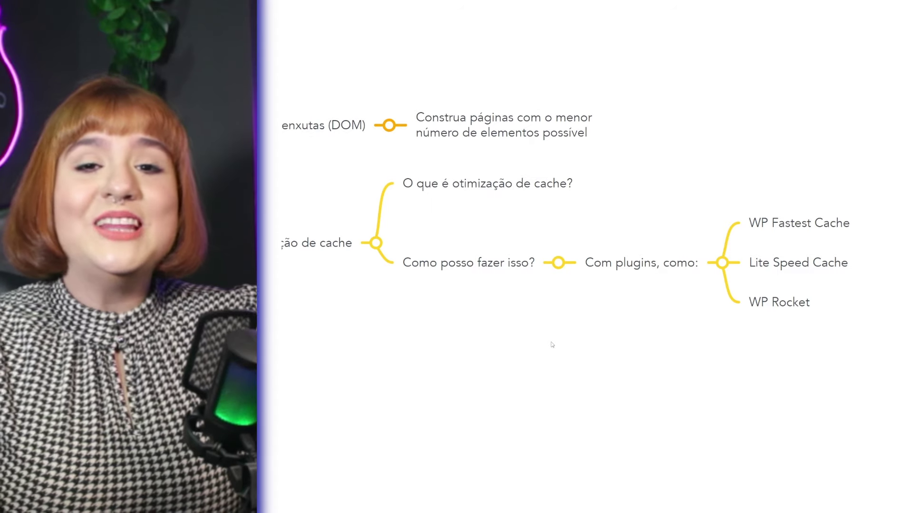
pyautogui.press('Right')
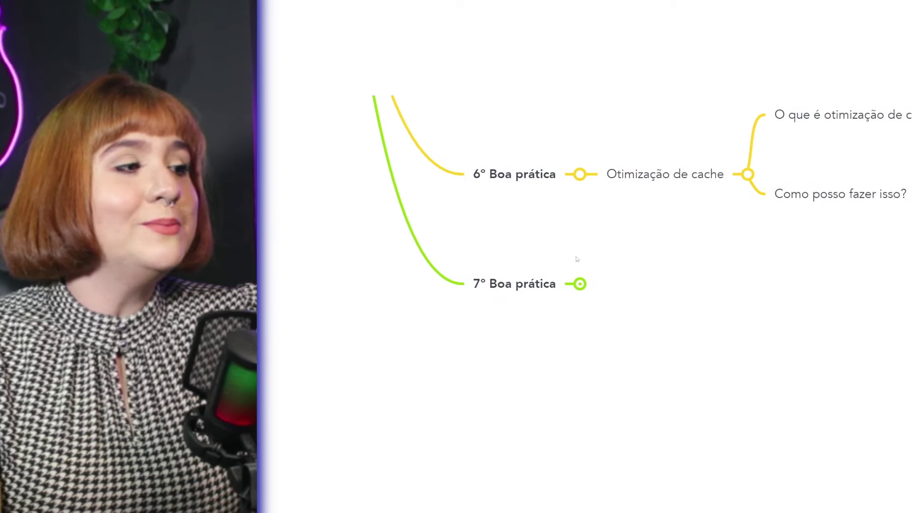